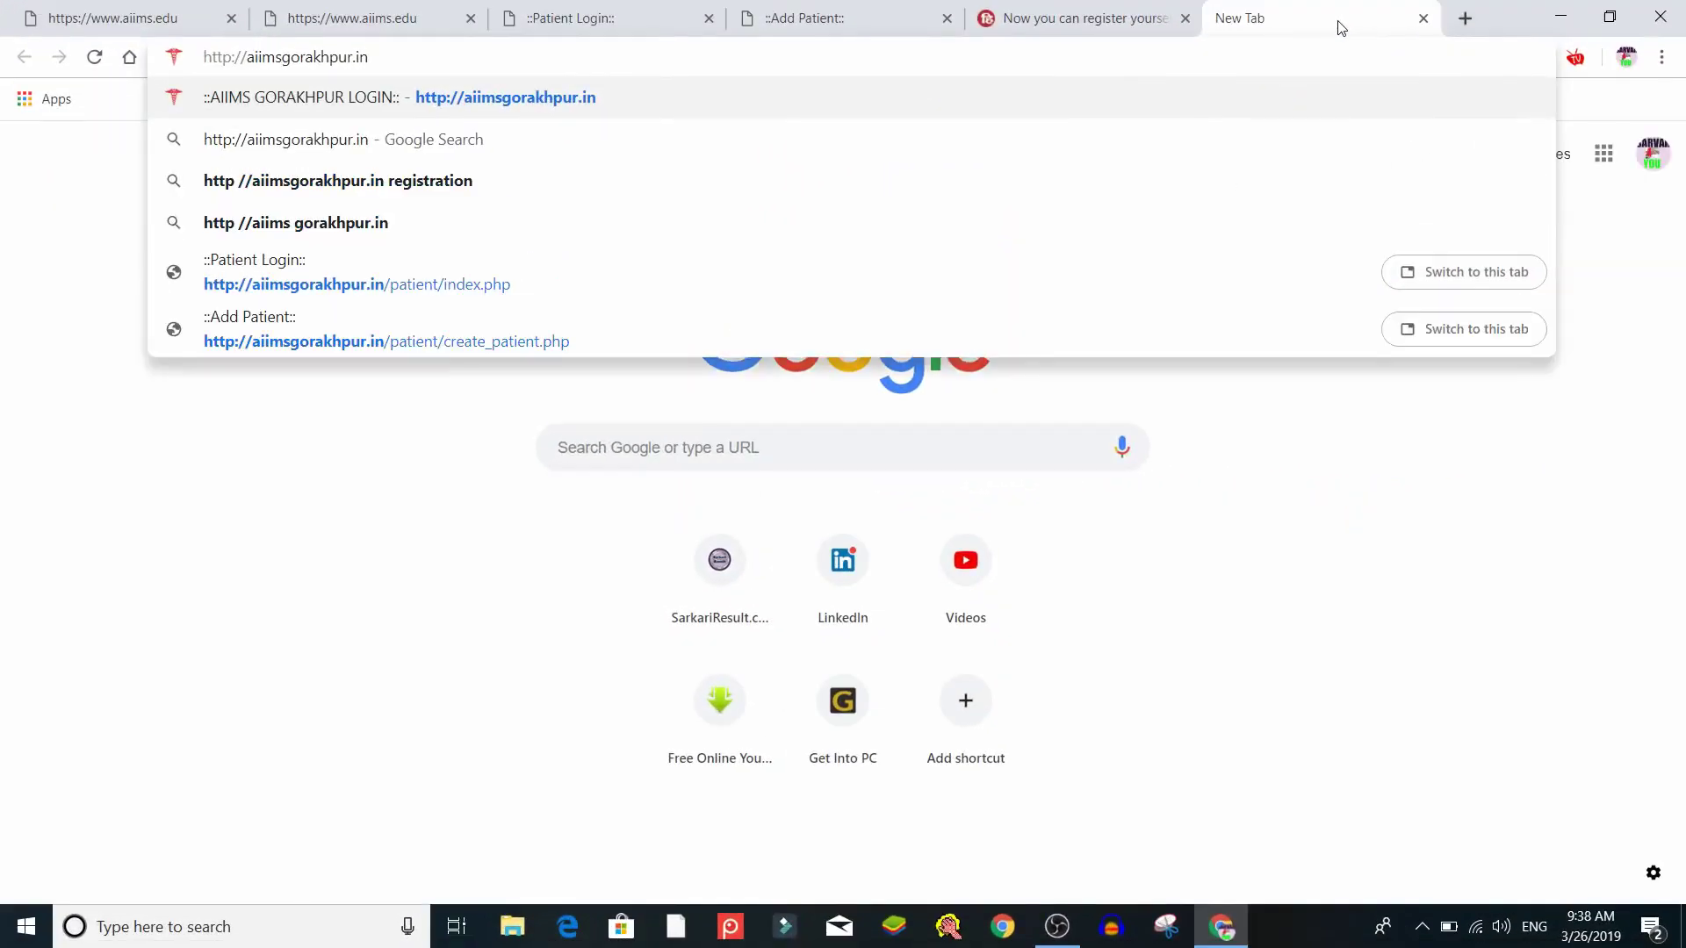
Load the AIIMS Gorakhpur portal at aiimsgorakhpur.in in the new tab
{"action": "key", "text": "Return"}
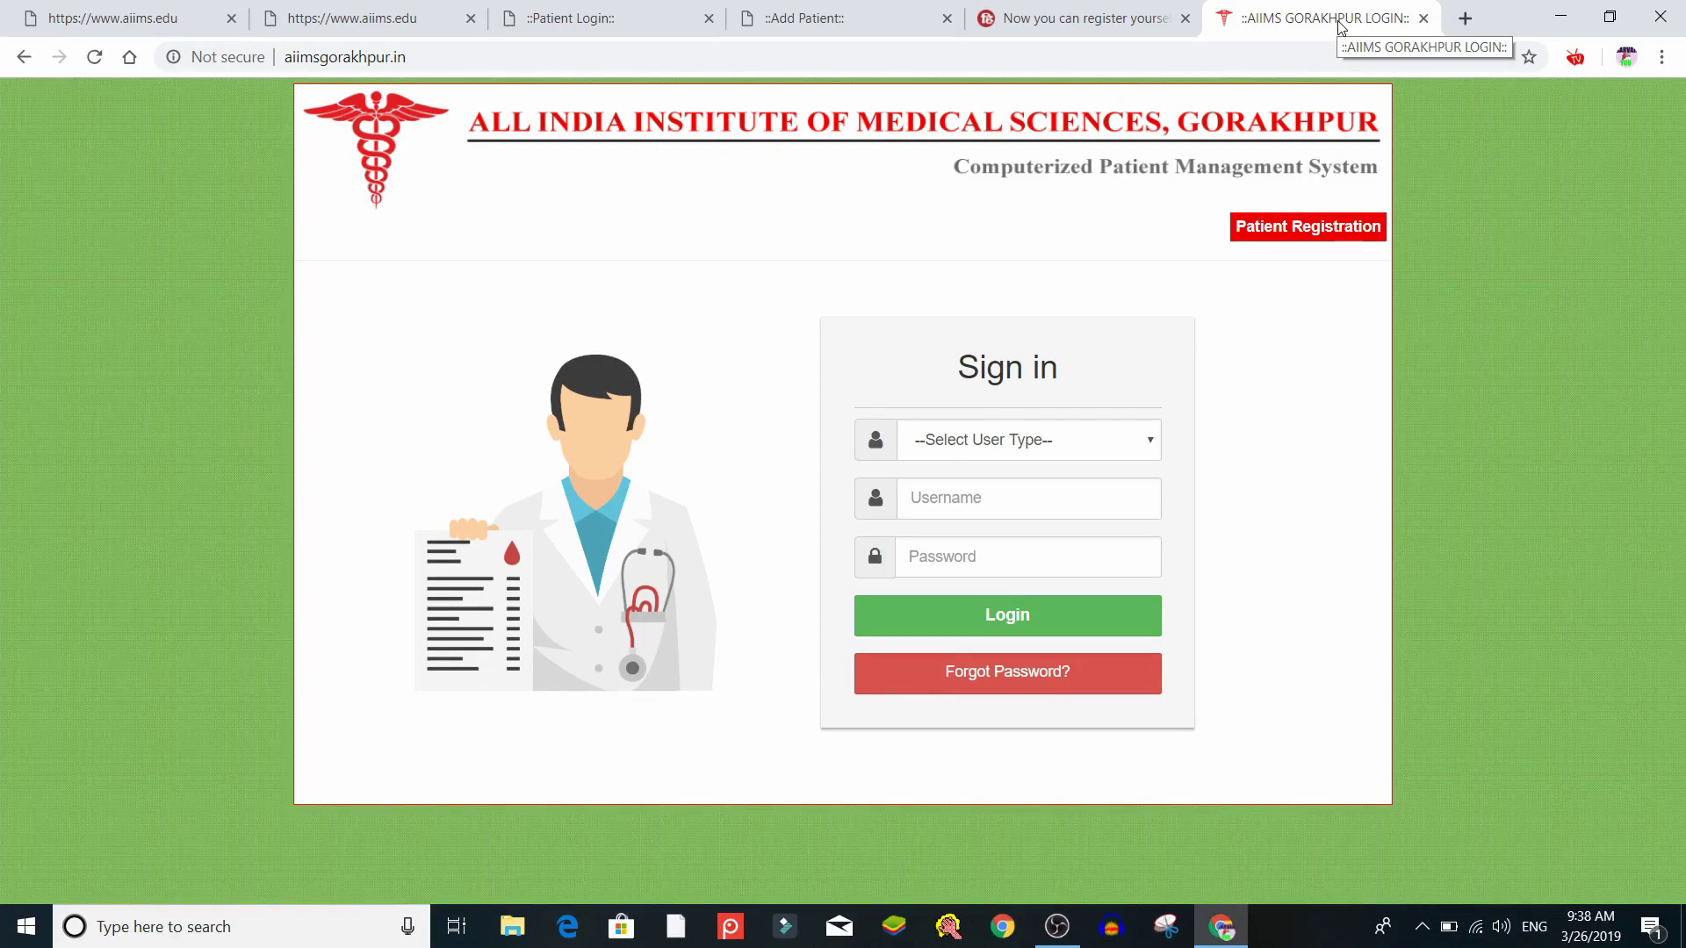
Go to Patient Registration and choose the 'If Not registered yet sign up?' option
{"action": "left_click", "coordinate": [1318, 230]}
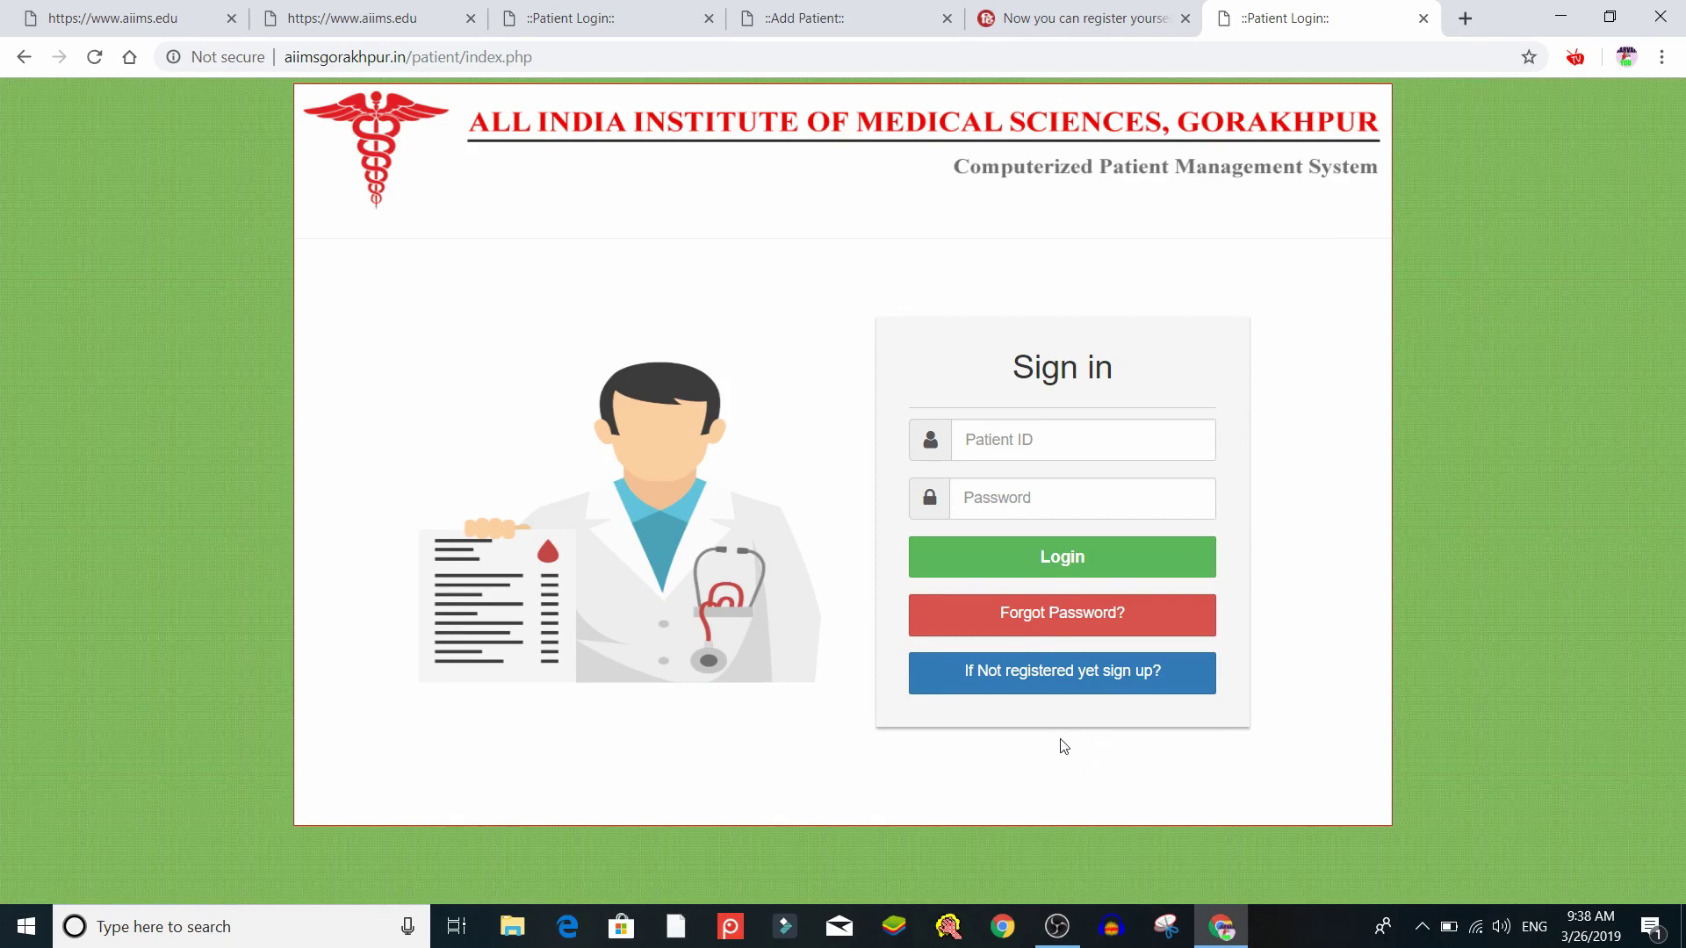
{"action": "left_click", "coordinate": [1083, 684]}
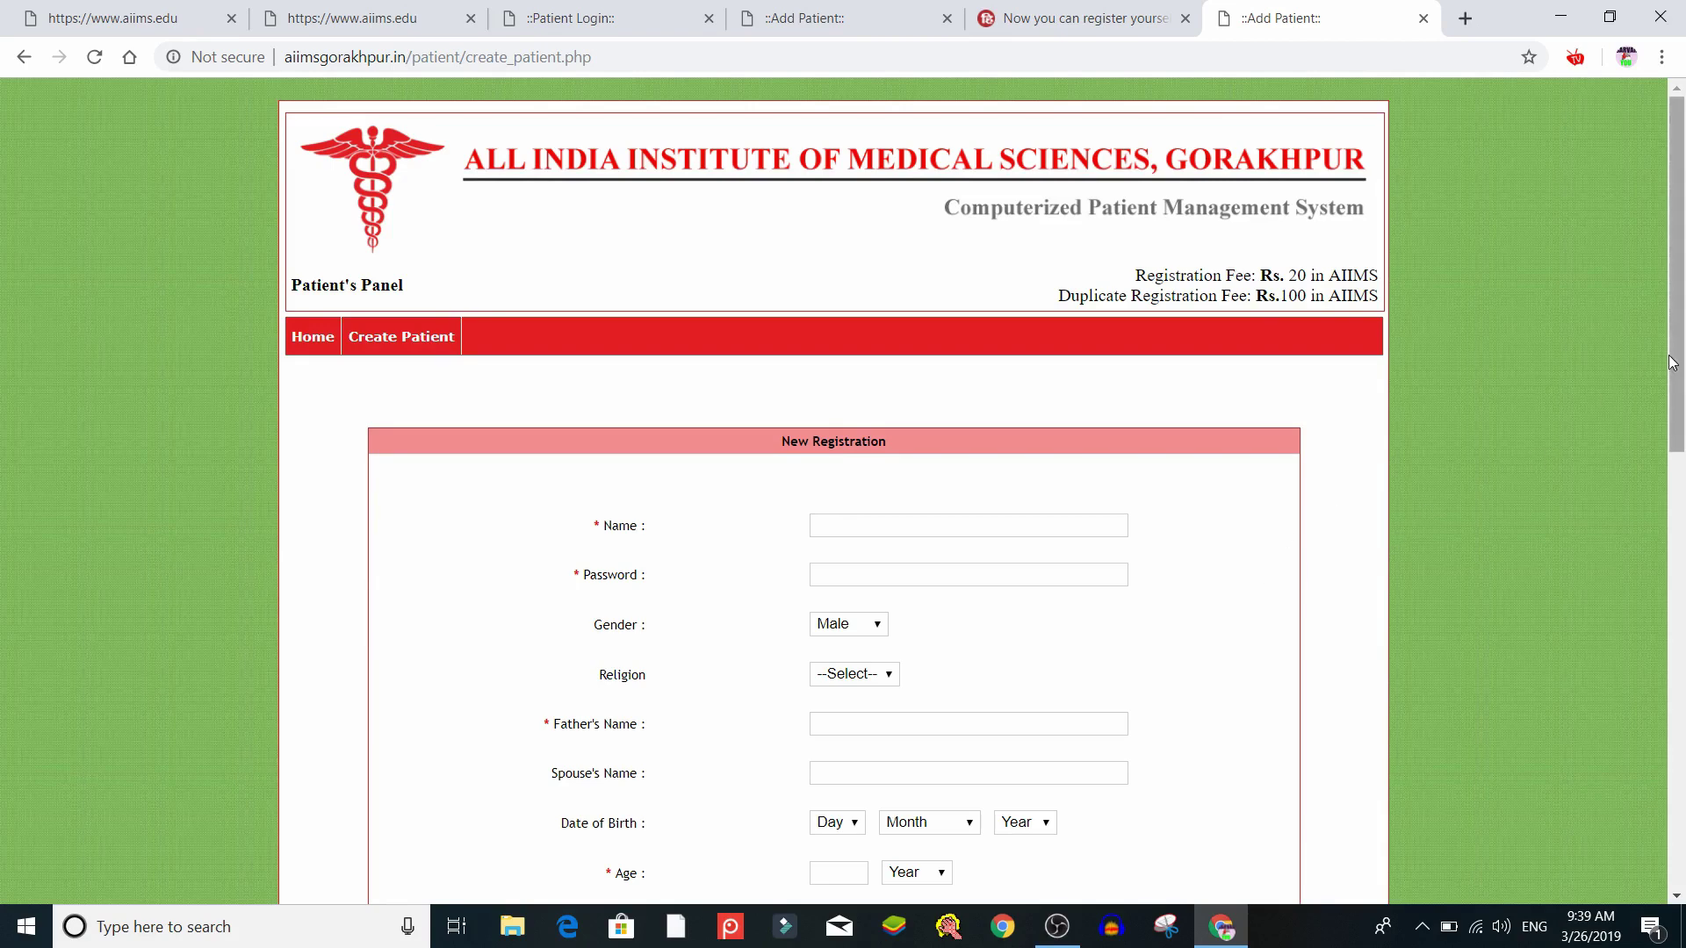
Enter the patient's name, then go to the Password field and dismiss Chrome's suggested password
{"action": "left_click_drag", "start_coordinate": [1679, 350], "coordinate": [1626, 295]}
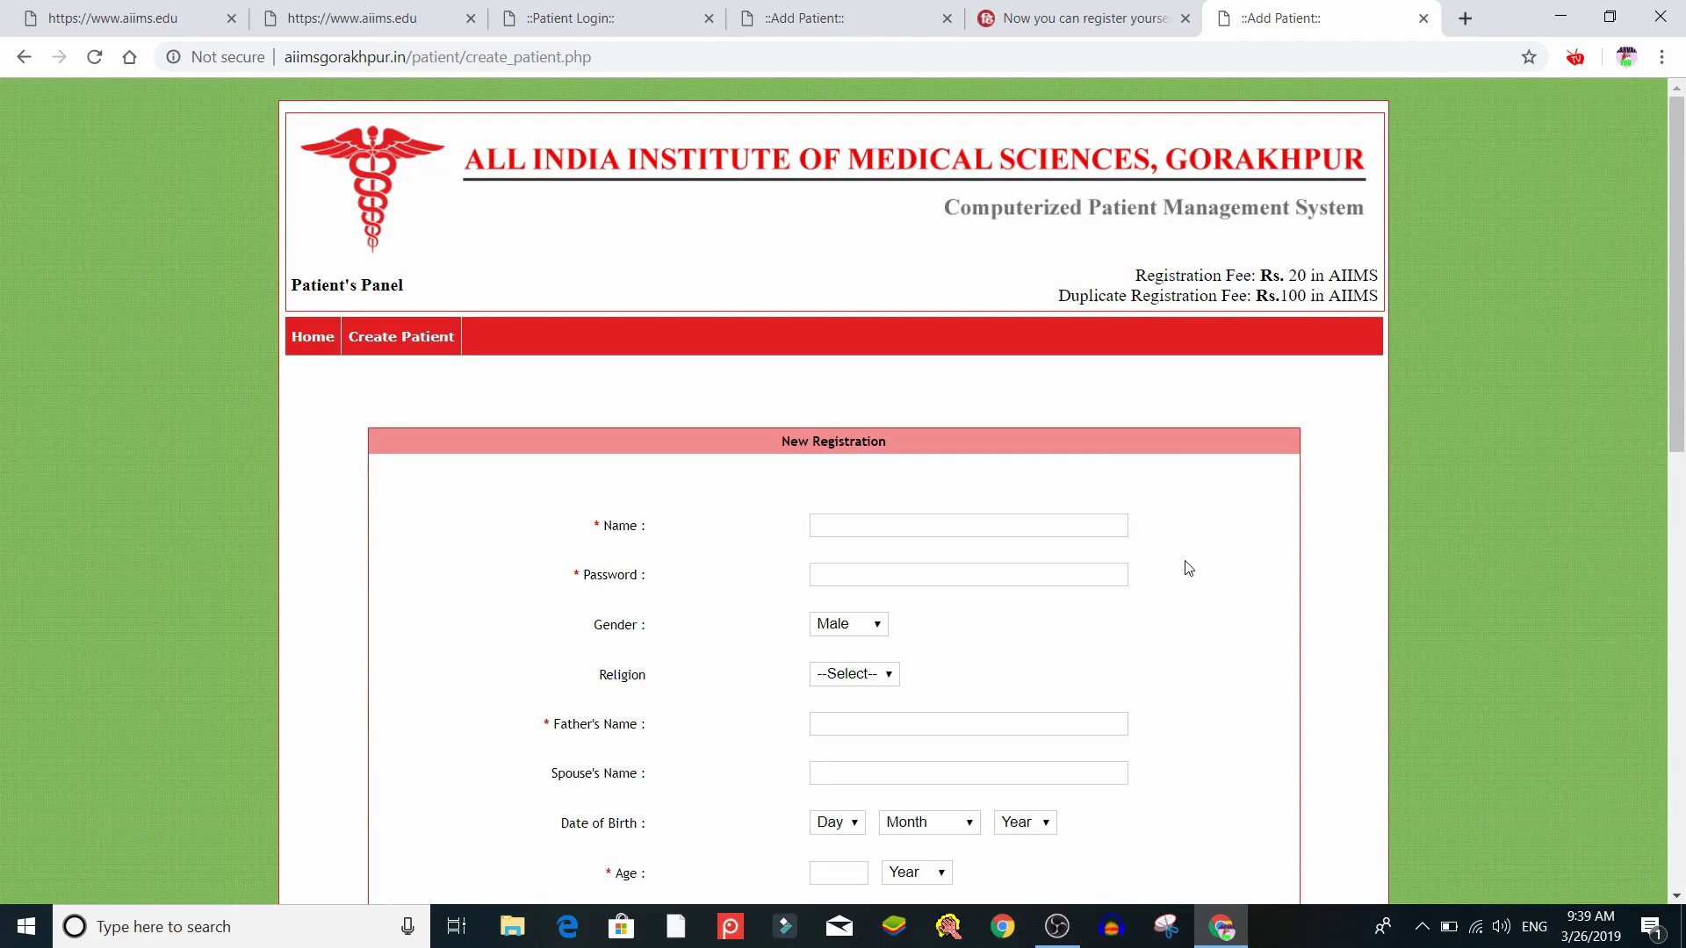
{"action": "left_click", "coordinate": [1100, 525]}
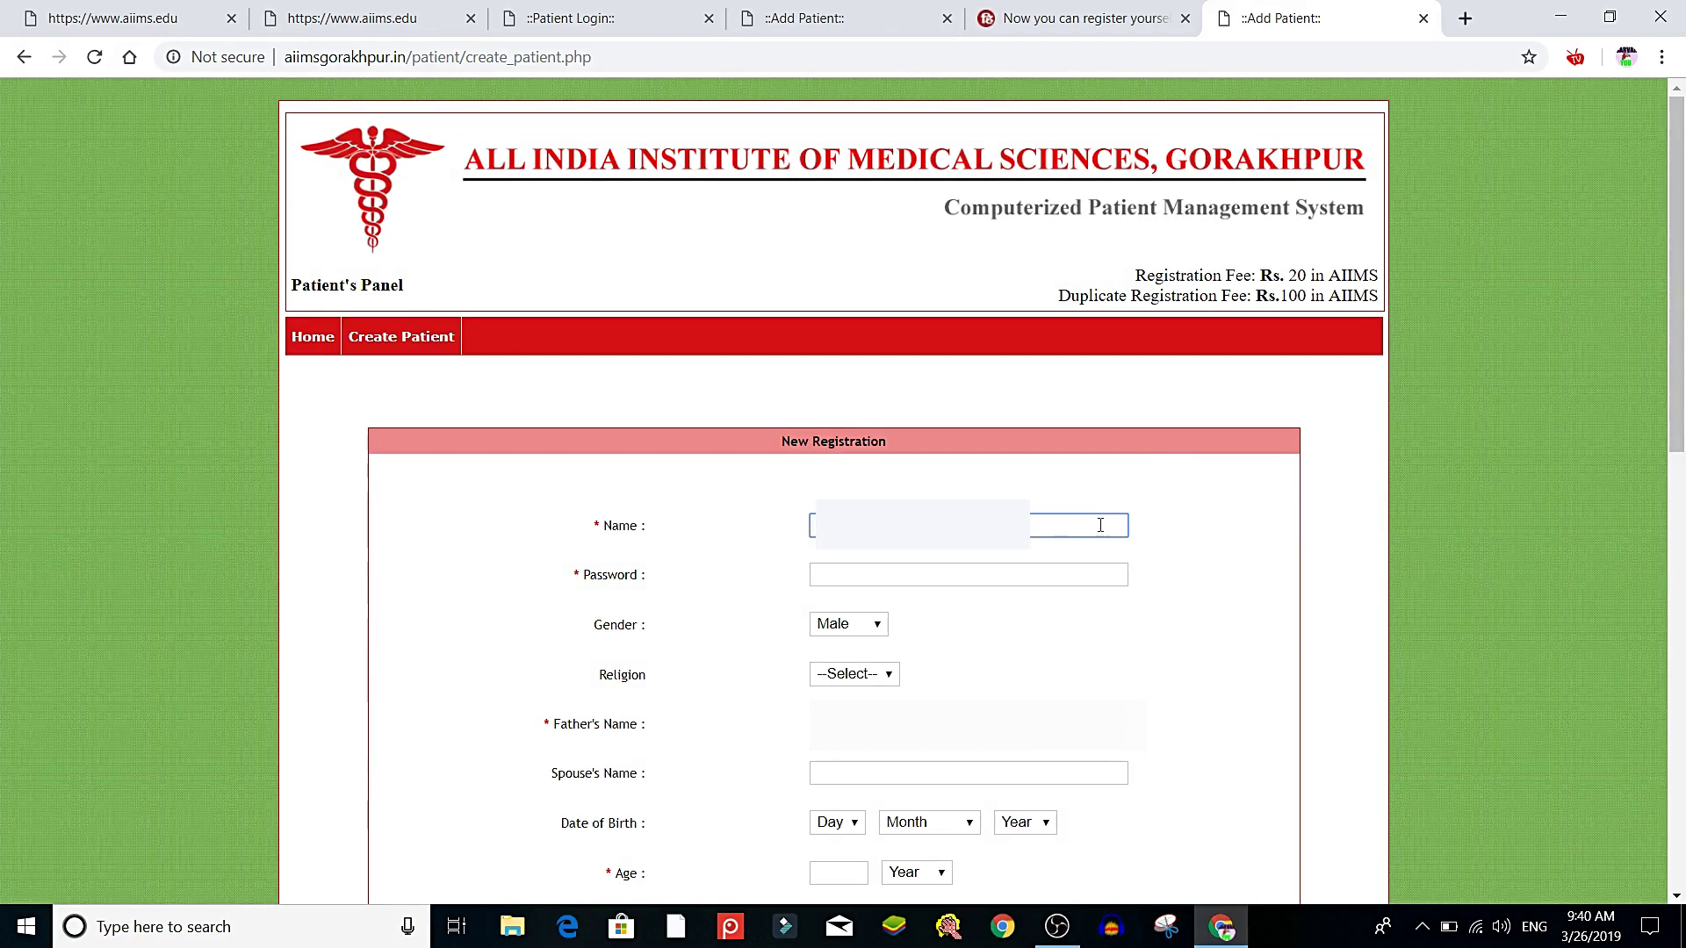
{"action": "type", "text": "T"}
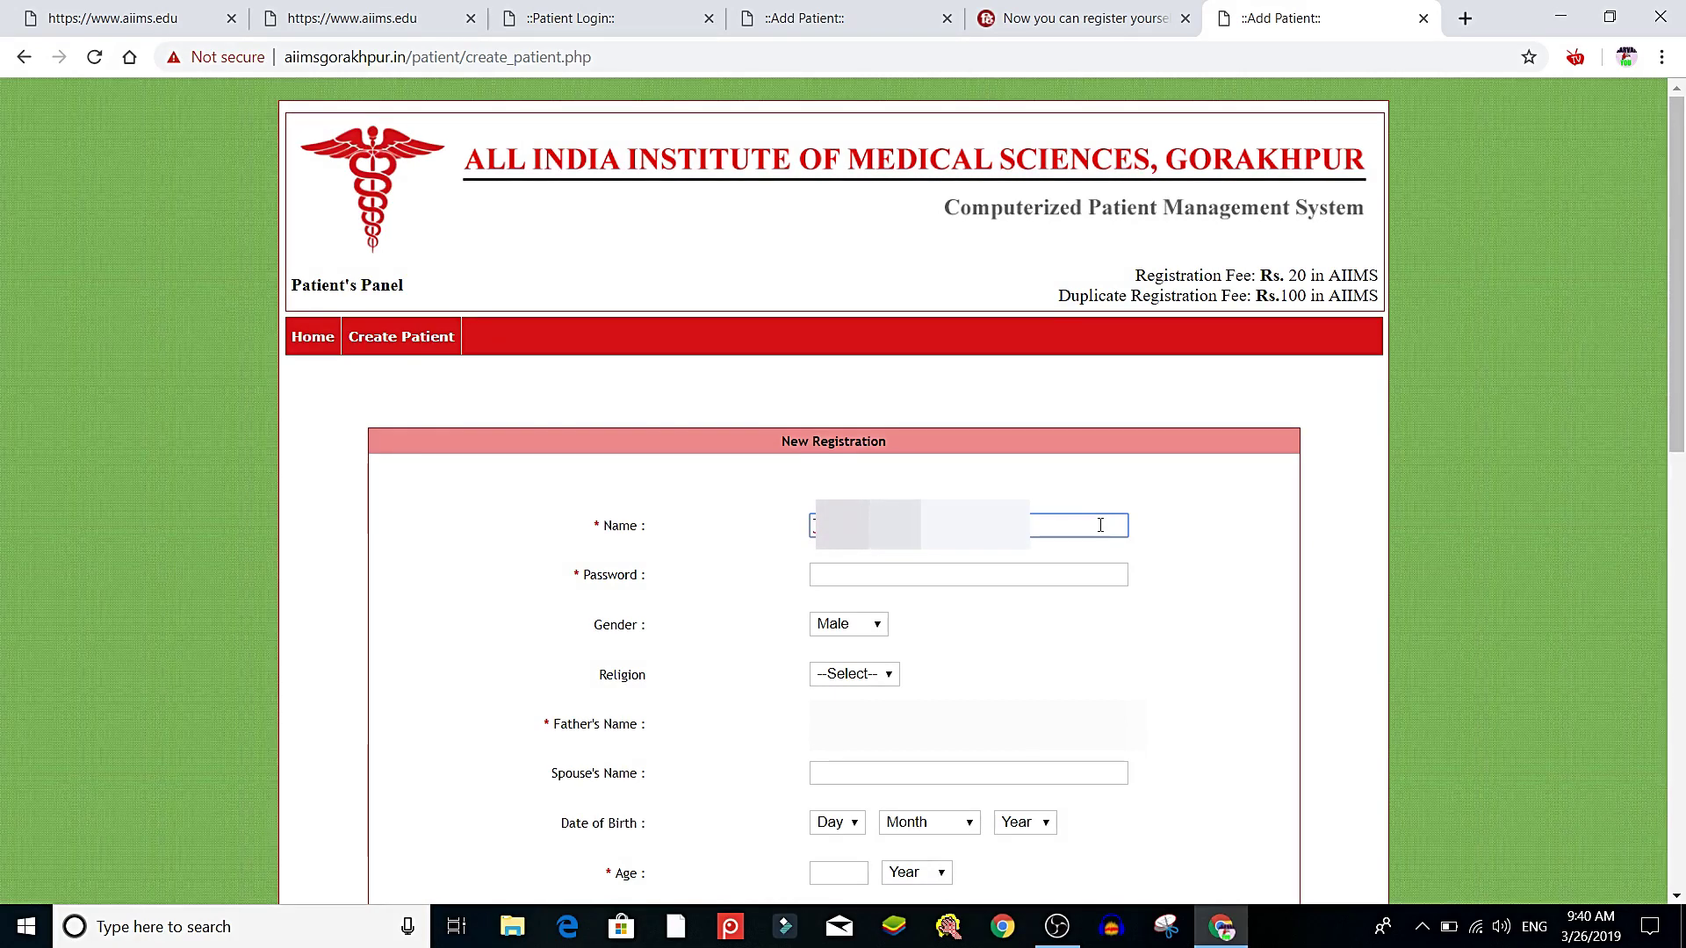
{"action": "left_click", "coordinate": [1120, 651]}
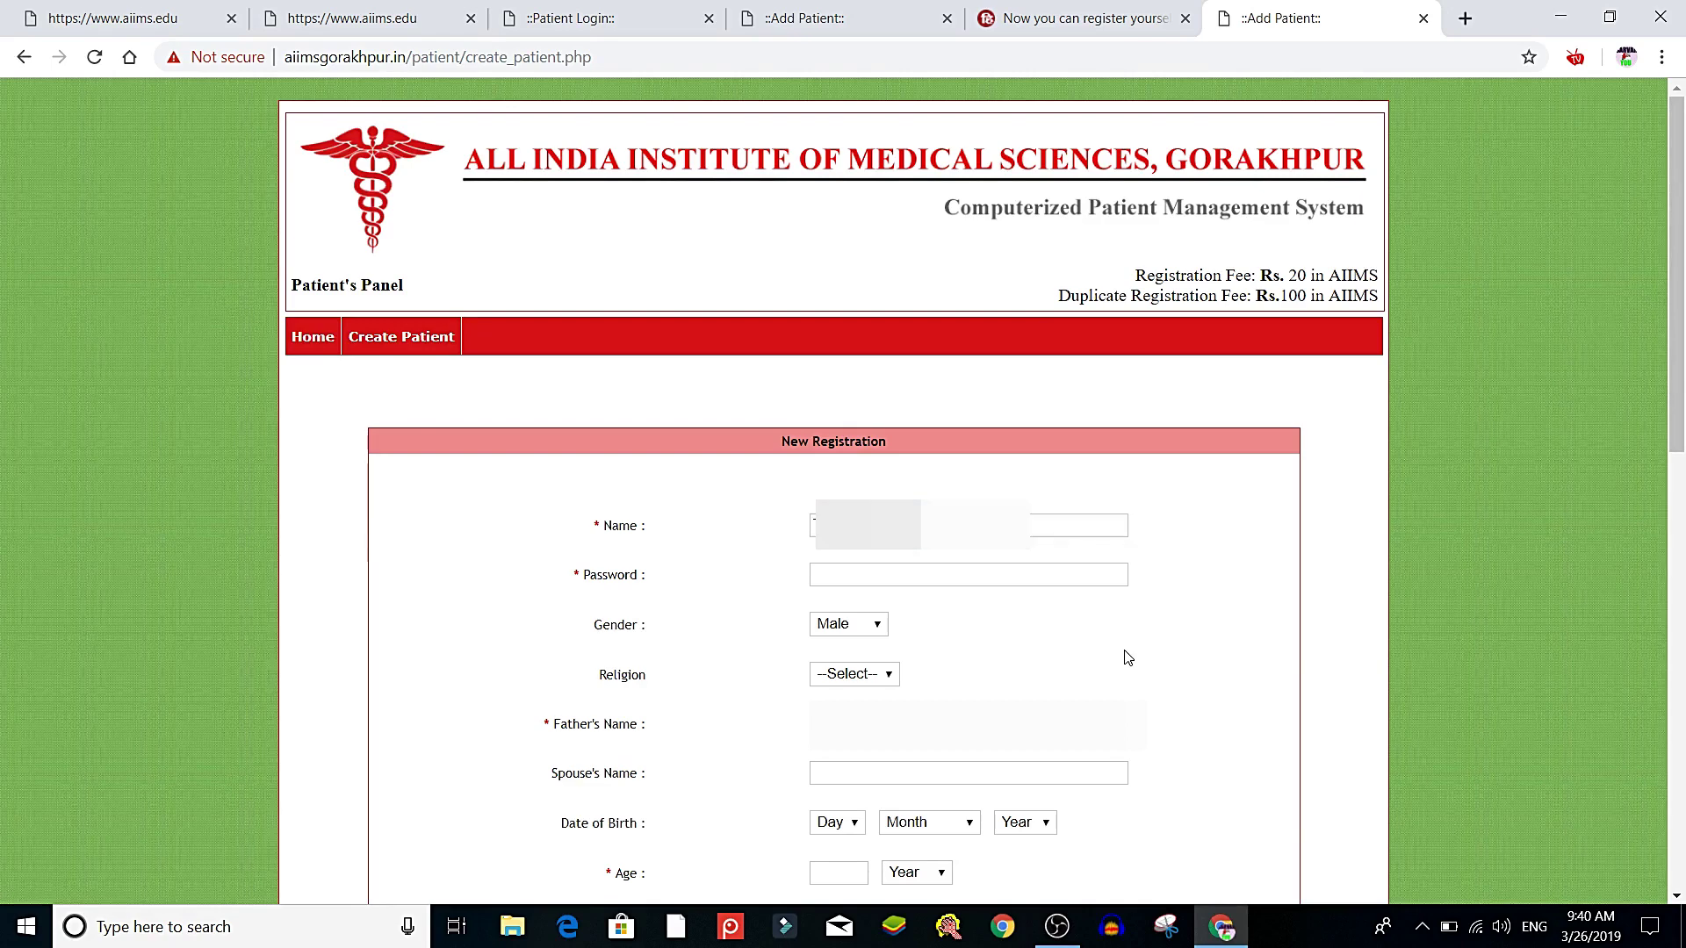
{"action": "left_click", "coordinate": [907, 579]}
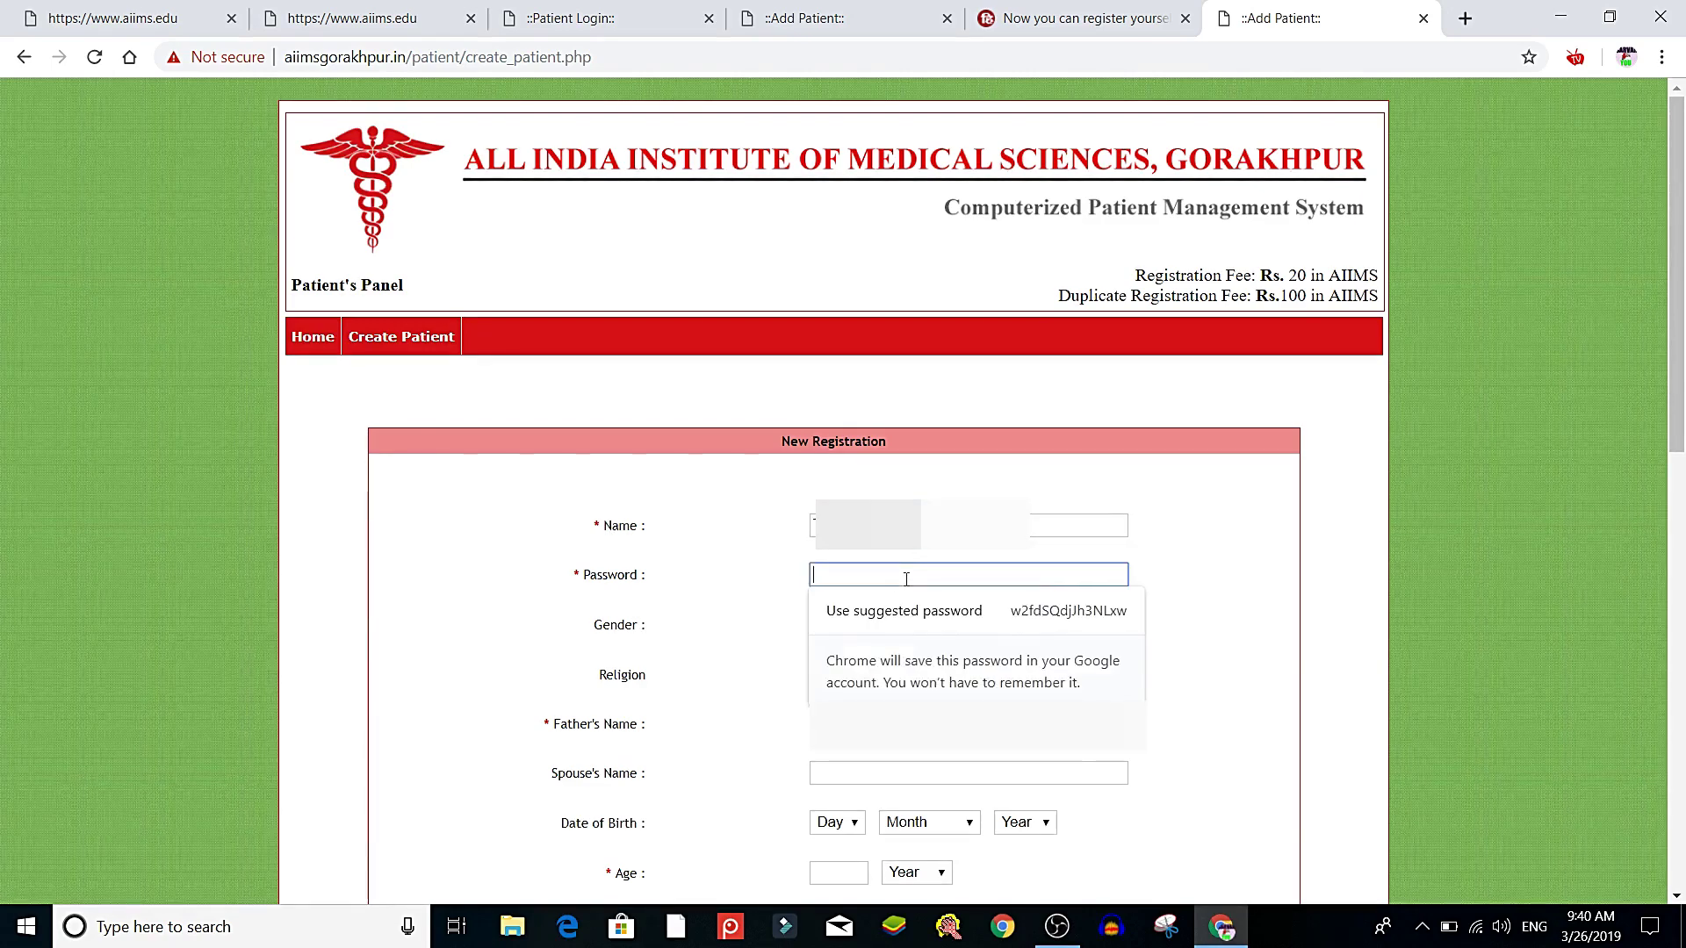
{"action": "left_click", "coordinate": [747, 564]}
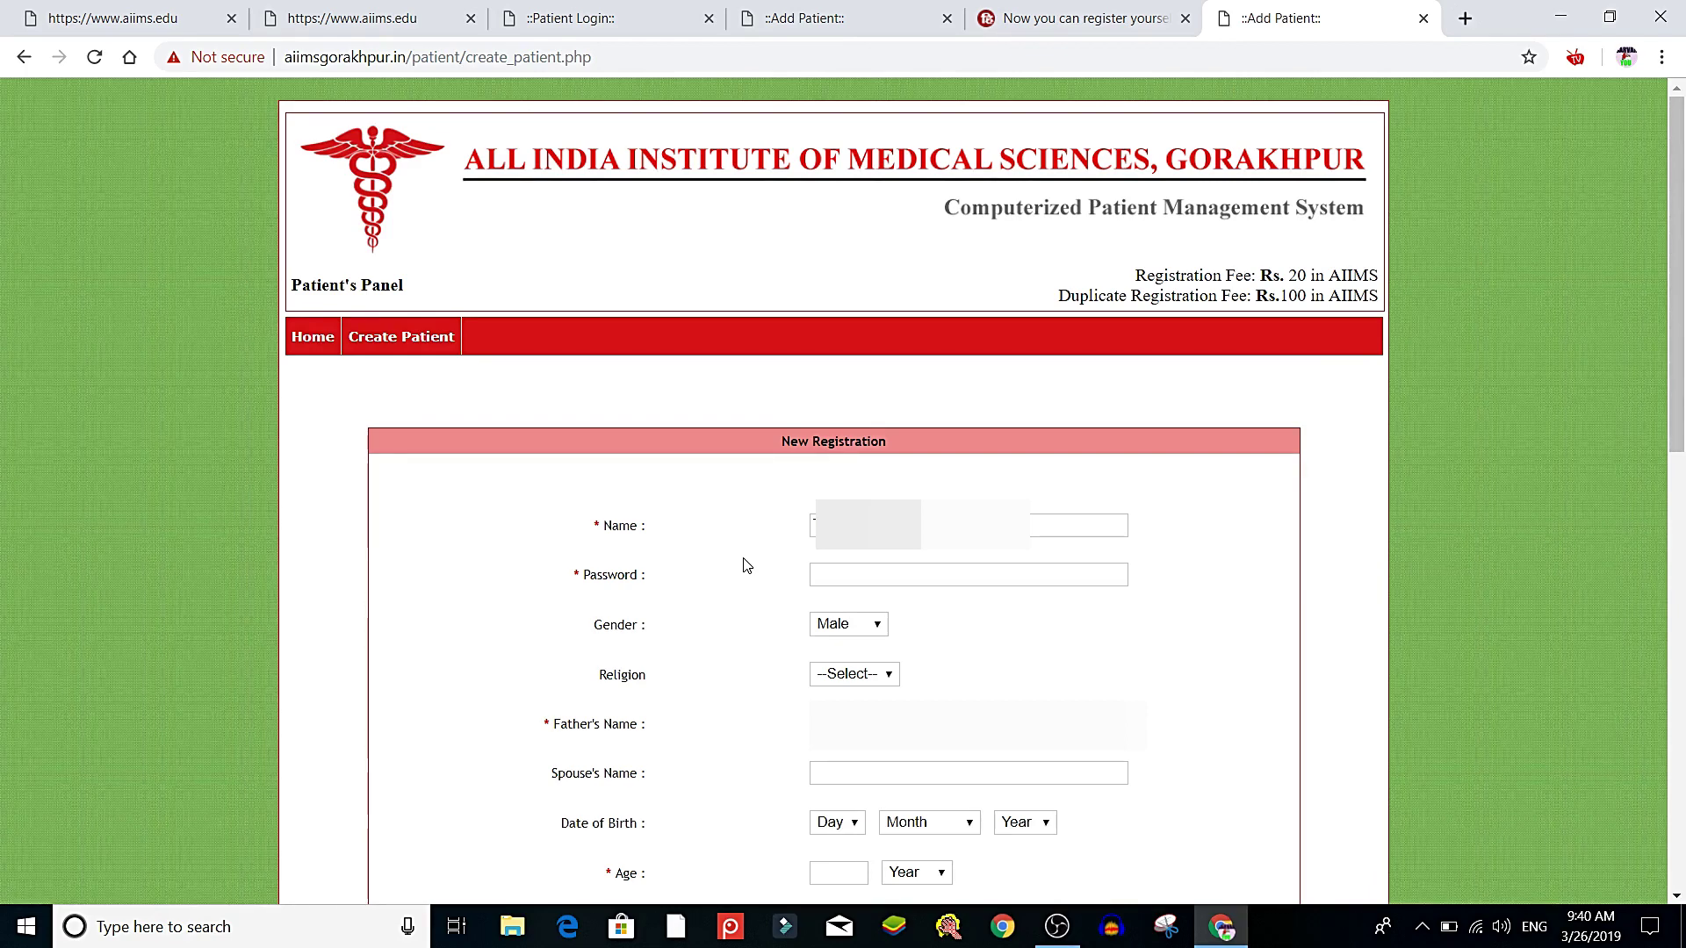
Set Gender to Female and Religion to Muslim, then fill in the father's name
{"action": "left_click", "coordinate": [861, 626]}
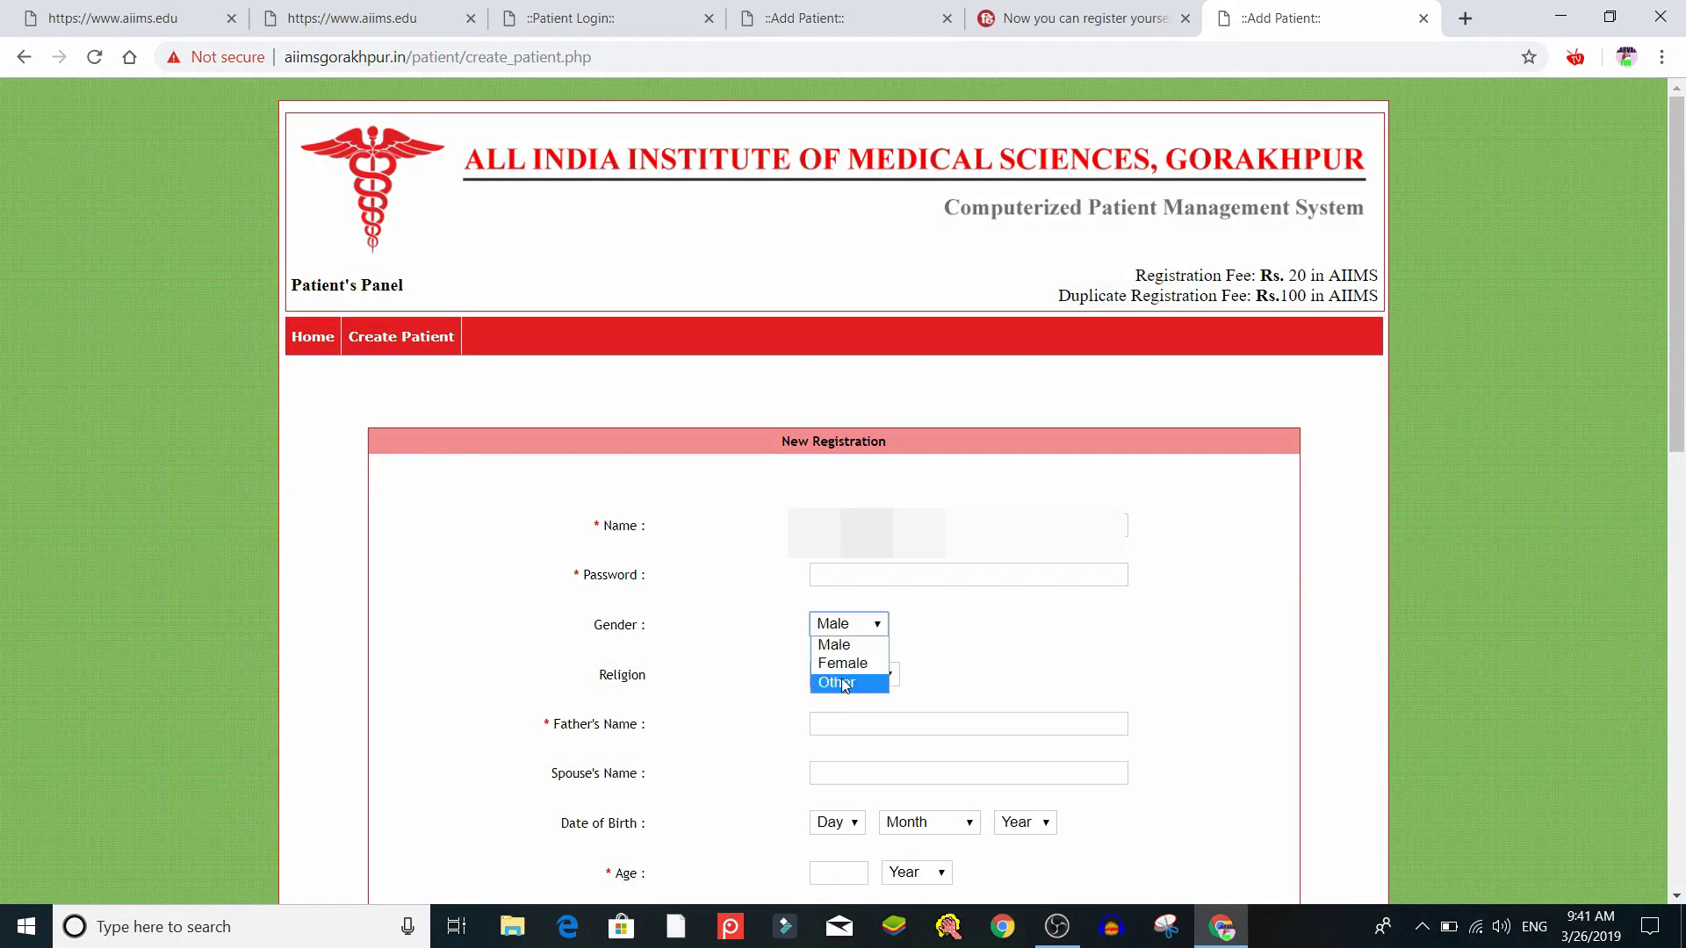
{"action": "left_click", "coordinate": [847, 664]}
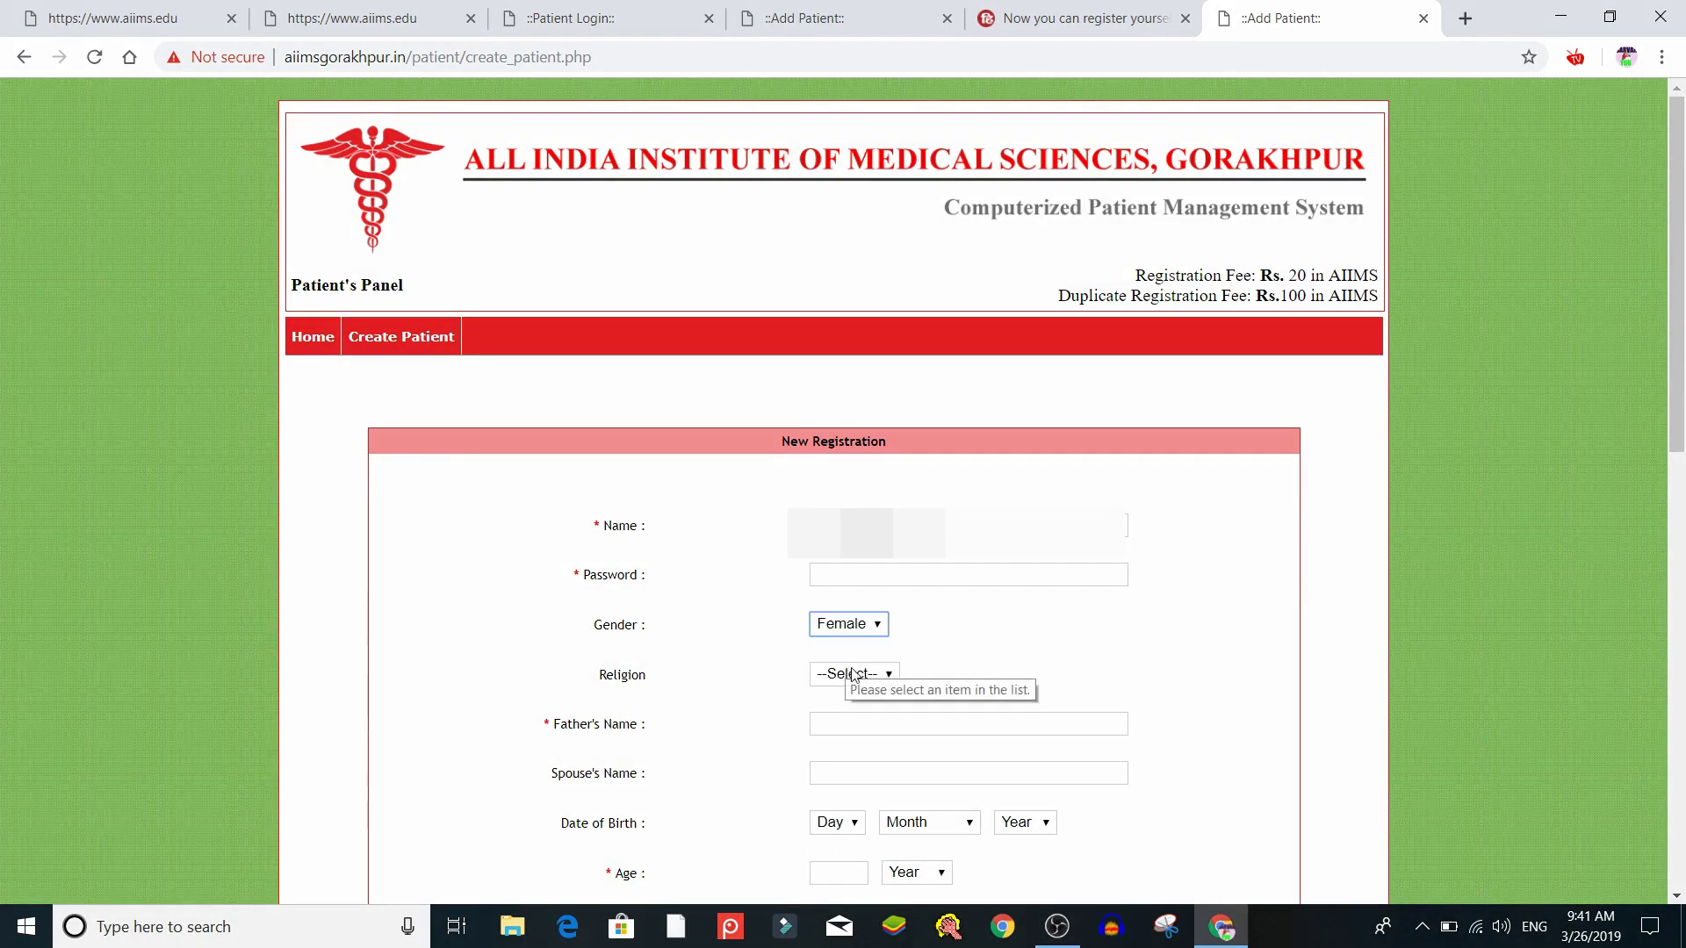
{"action": "left_click", "coordinate": [852, 674]}
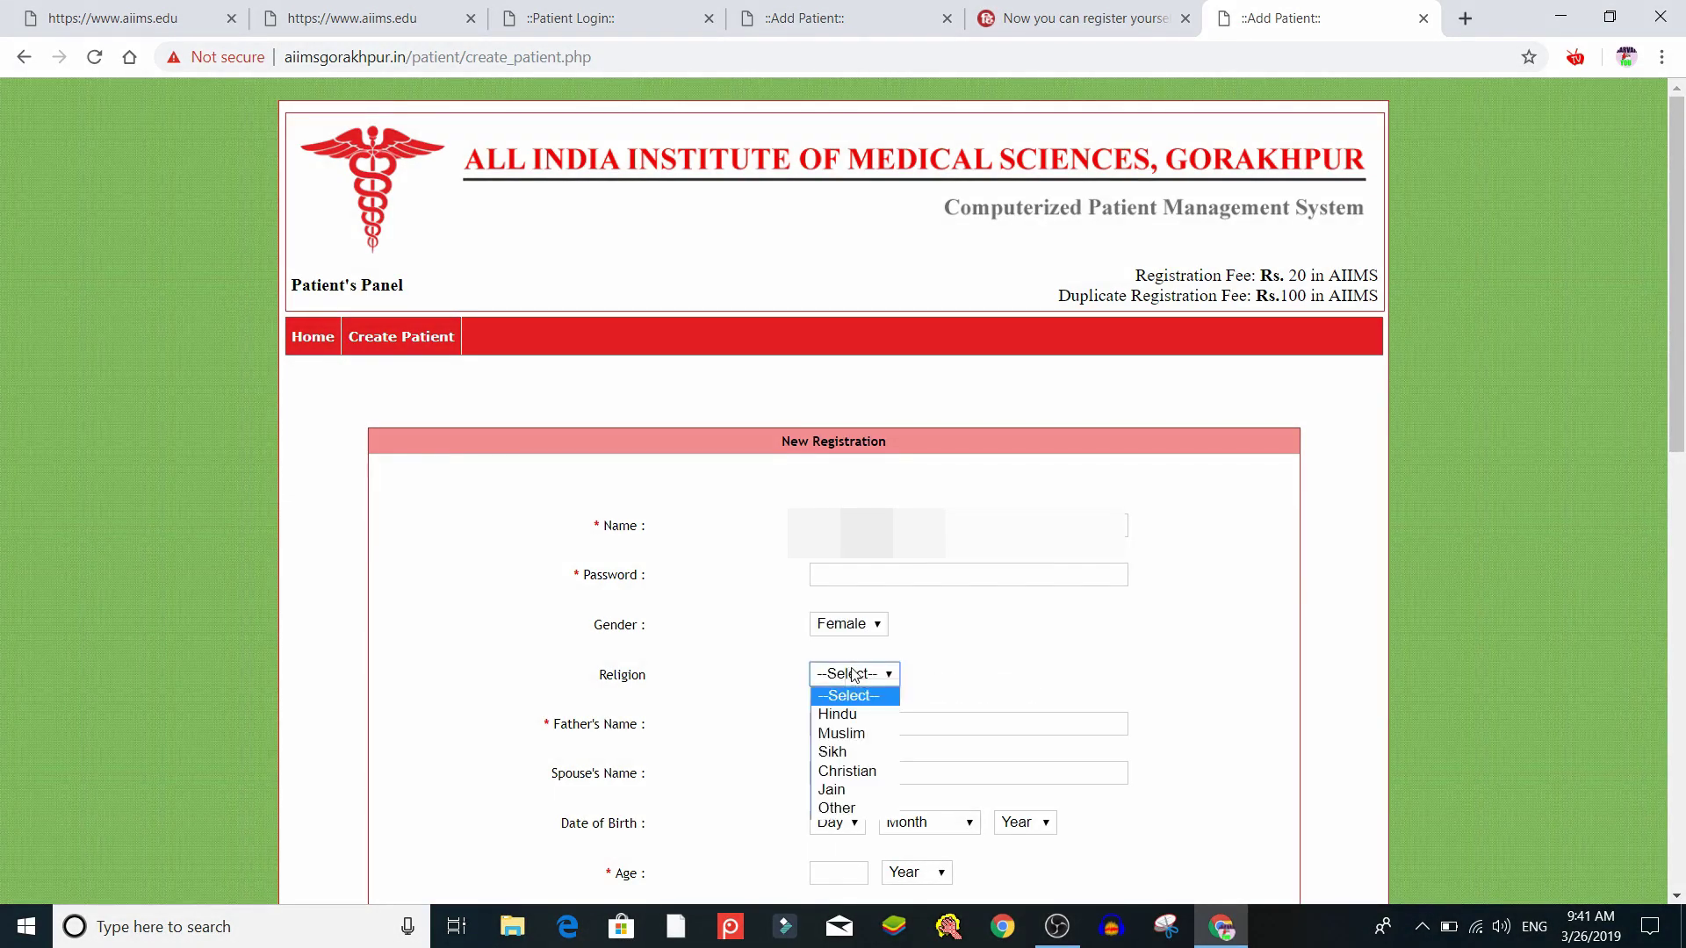
{"action": "left_click", "coordinate": [842, 736]}
{"action": "left_click", "coordinate": [876, 727]}
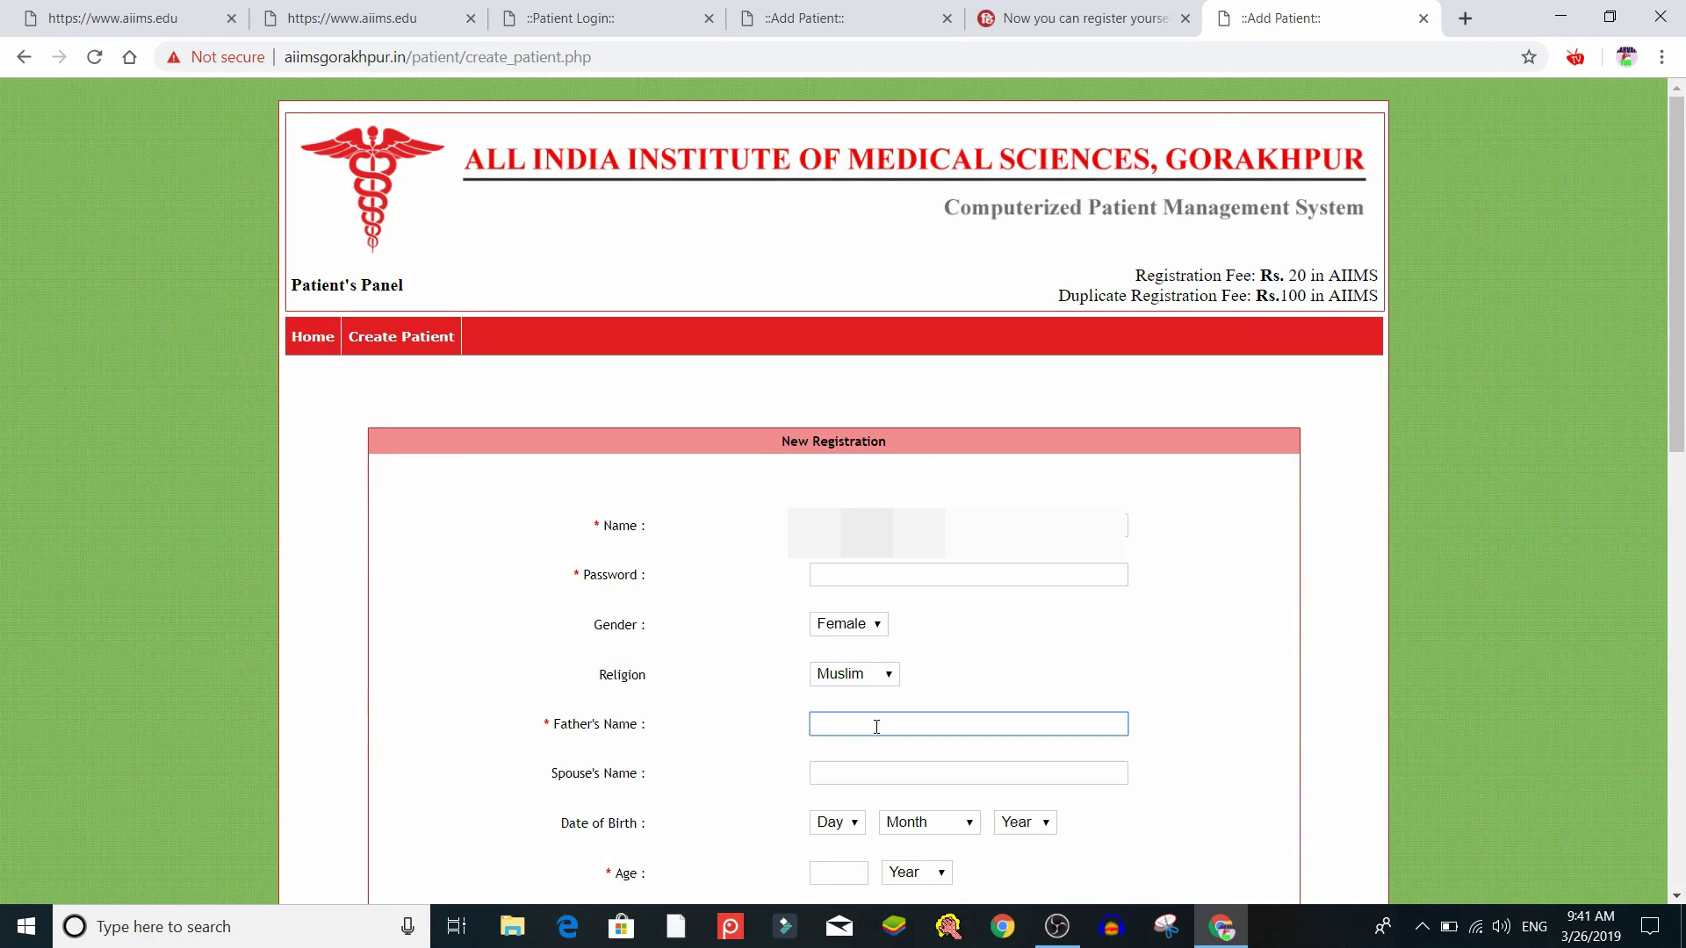
{"action": "scroll", "coordinate": [877, 726], "scroll_direction": "down", "scroll_amount": 2}
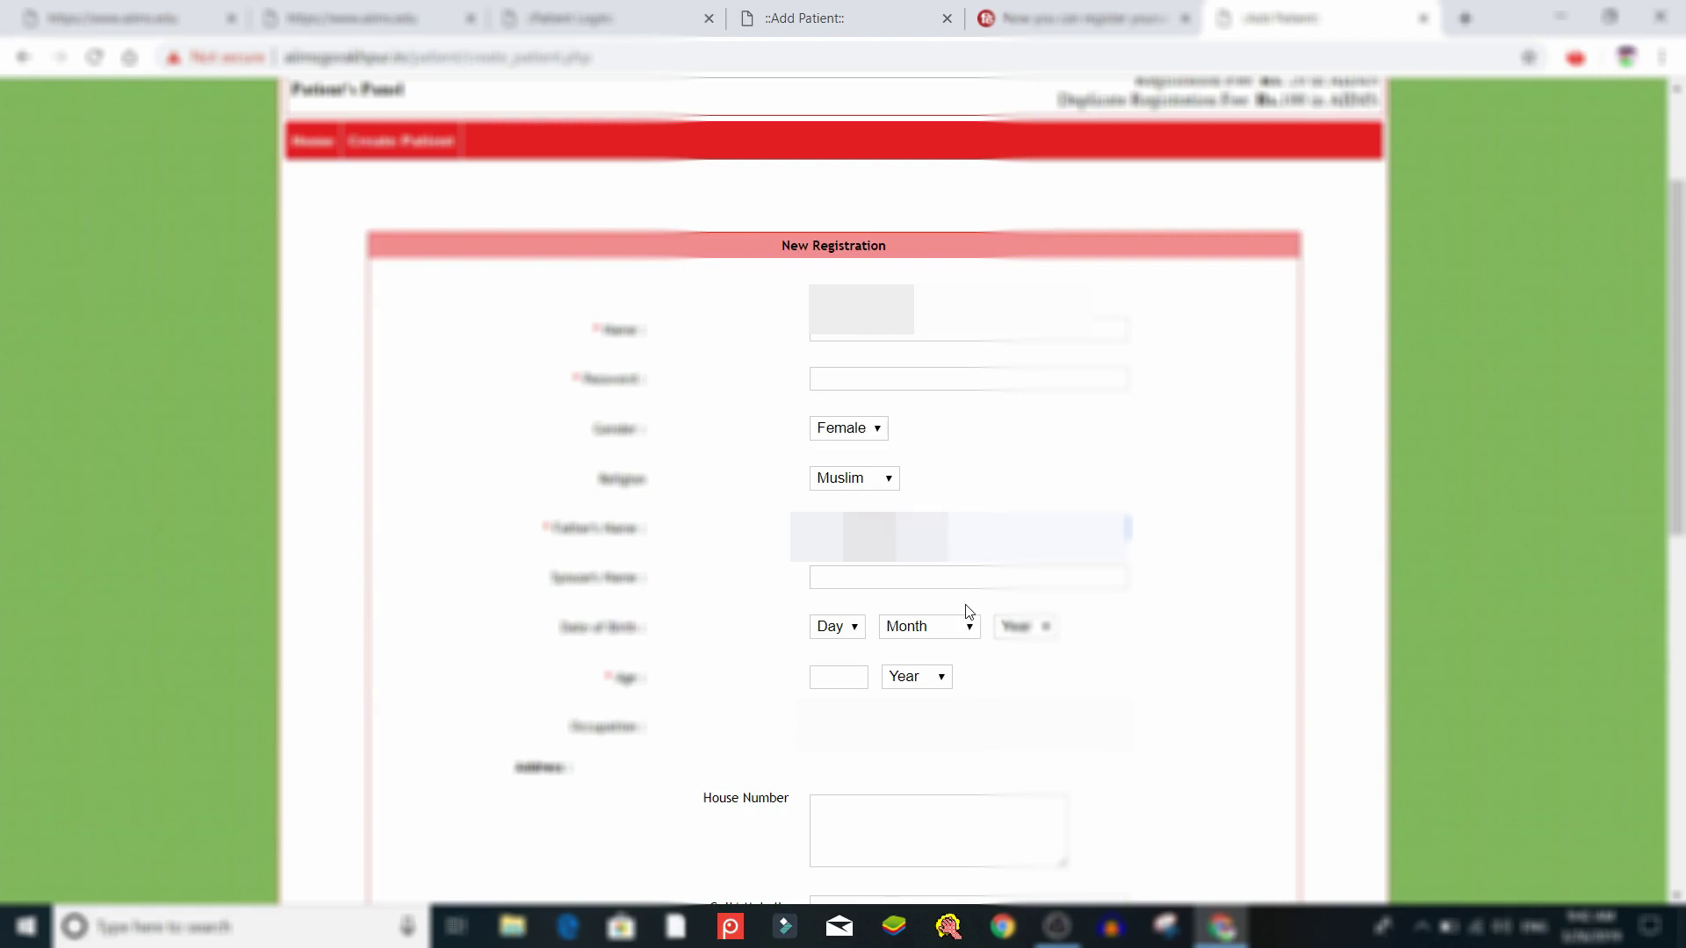
Enter the spouse's name in the Spouse's Name field
{"action": "left_click", "coordinate": [878, 579]}
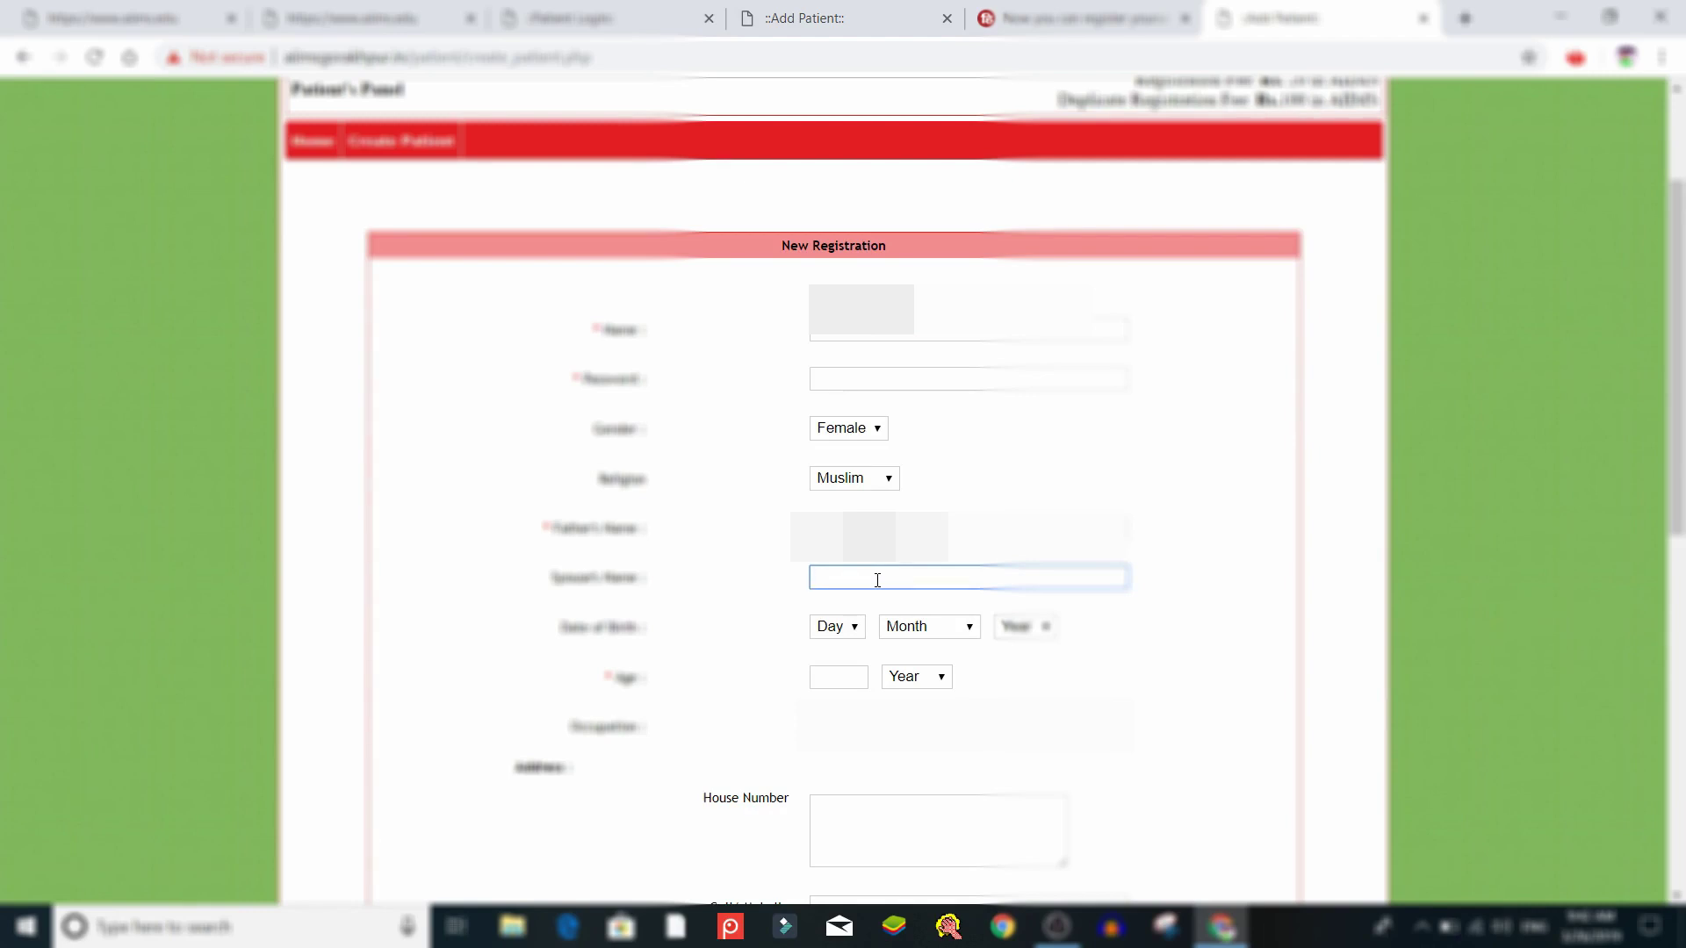
{"action": "type", "text": "ALI"}
{"action": "left_click", "coordinate": [854, 627]}
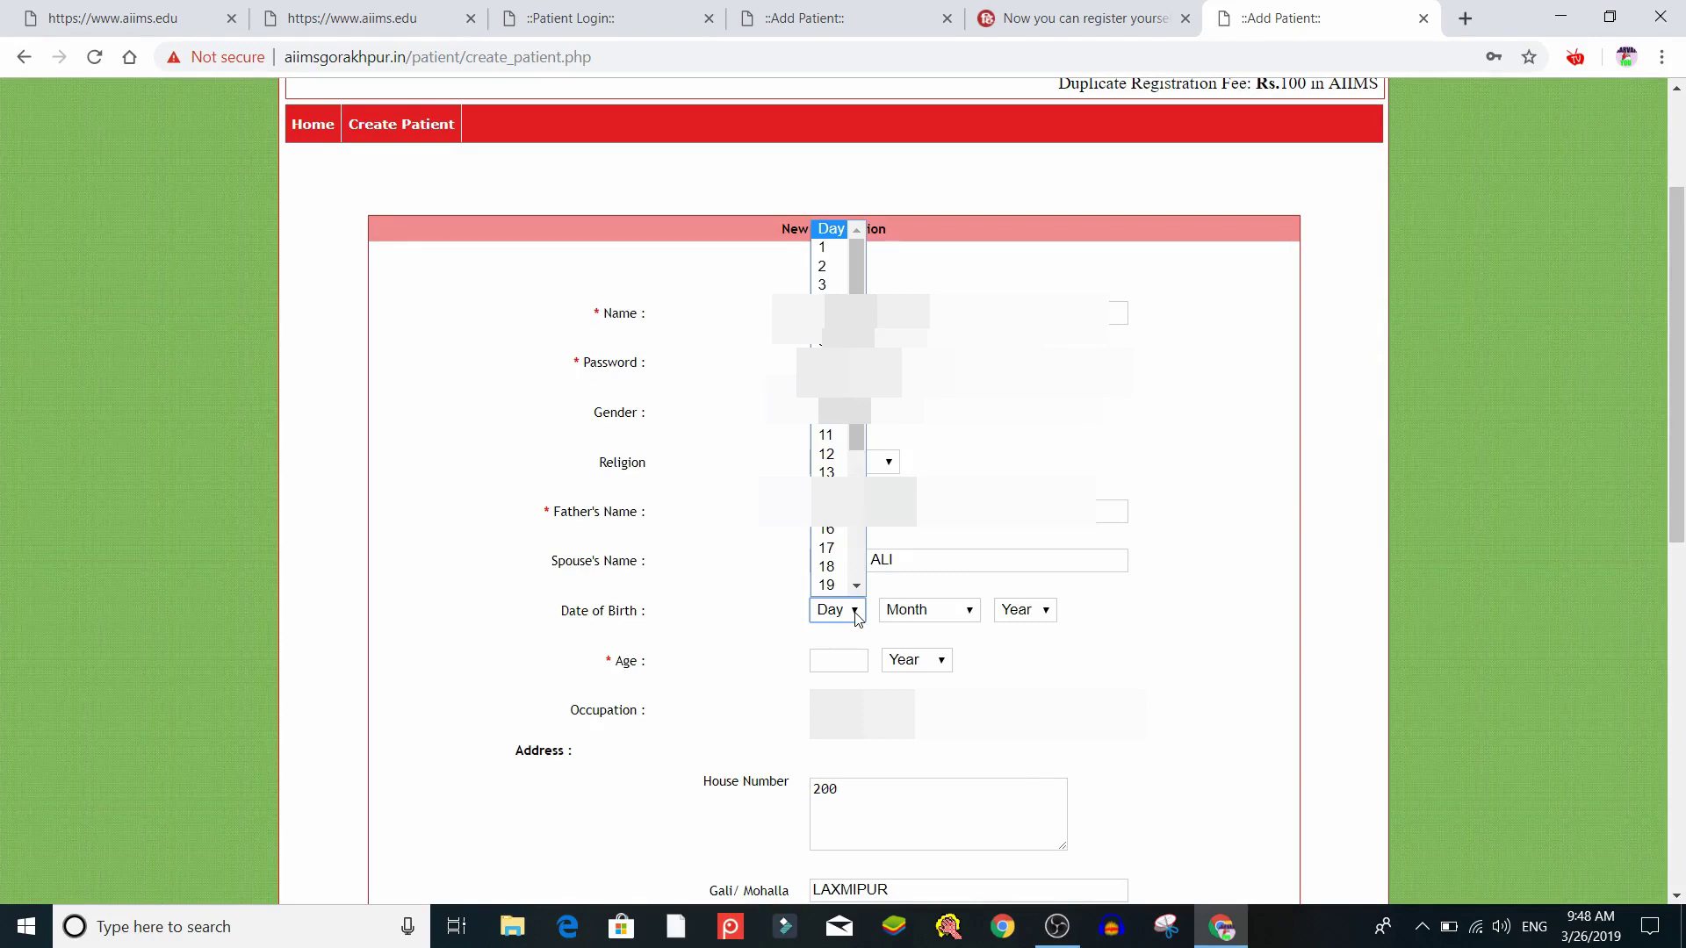
Pick day 1, month January and year 1969 in the Date of Birth dropdowns
{"action": "left_click", "coordinate": [823, 249]}
{"action": "left_click", "coordinate": [952, 612]}
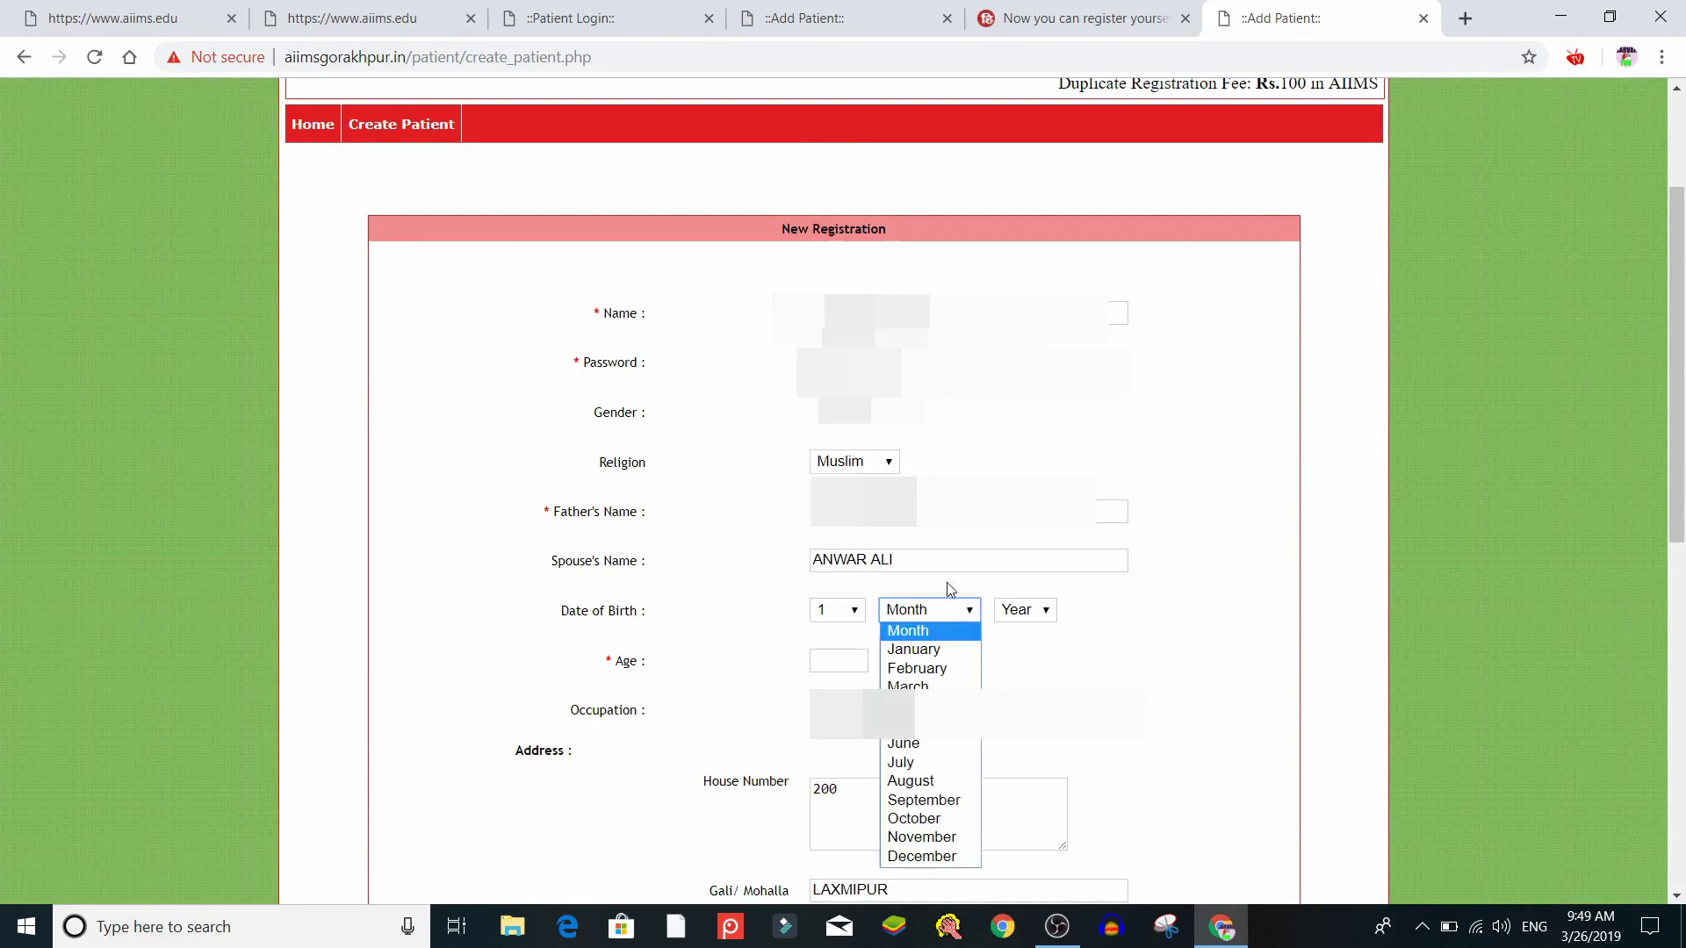
{"action": "left_click", "coordinate": [928, 658]}
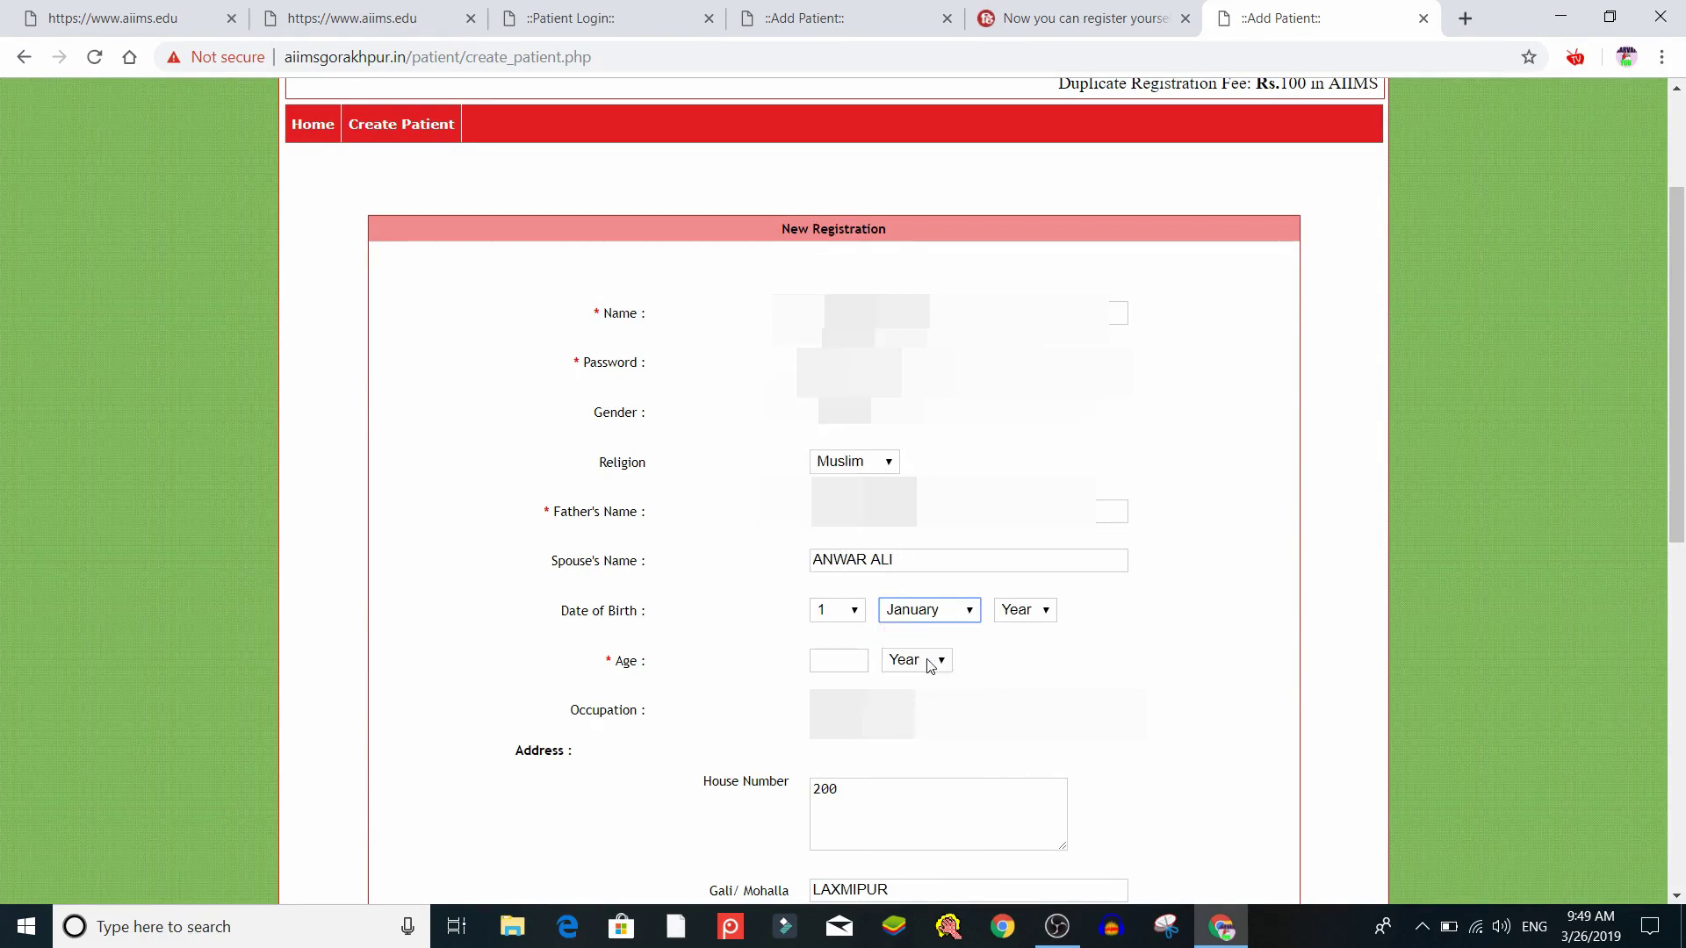
{"action": "left_click", "coordinate": [1029, 620]}
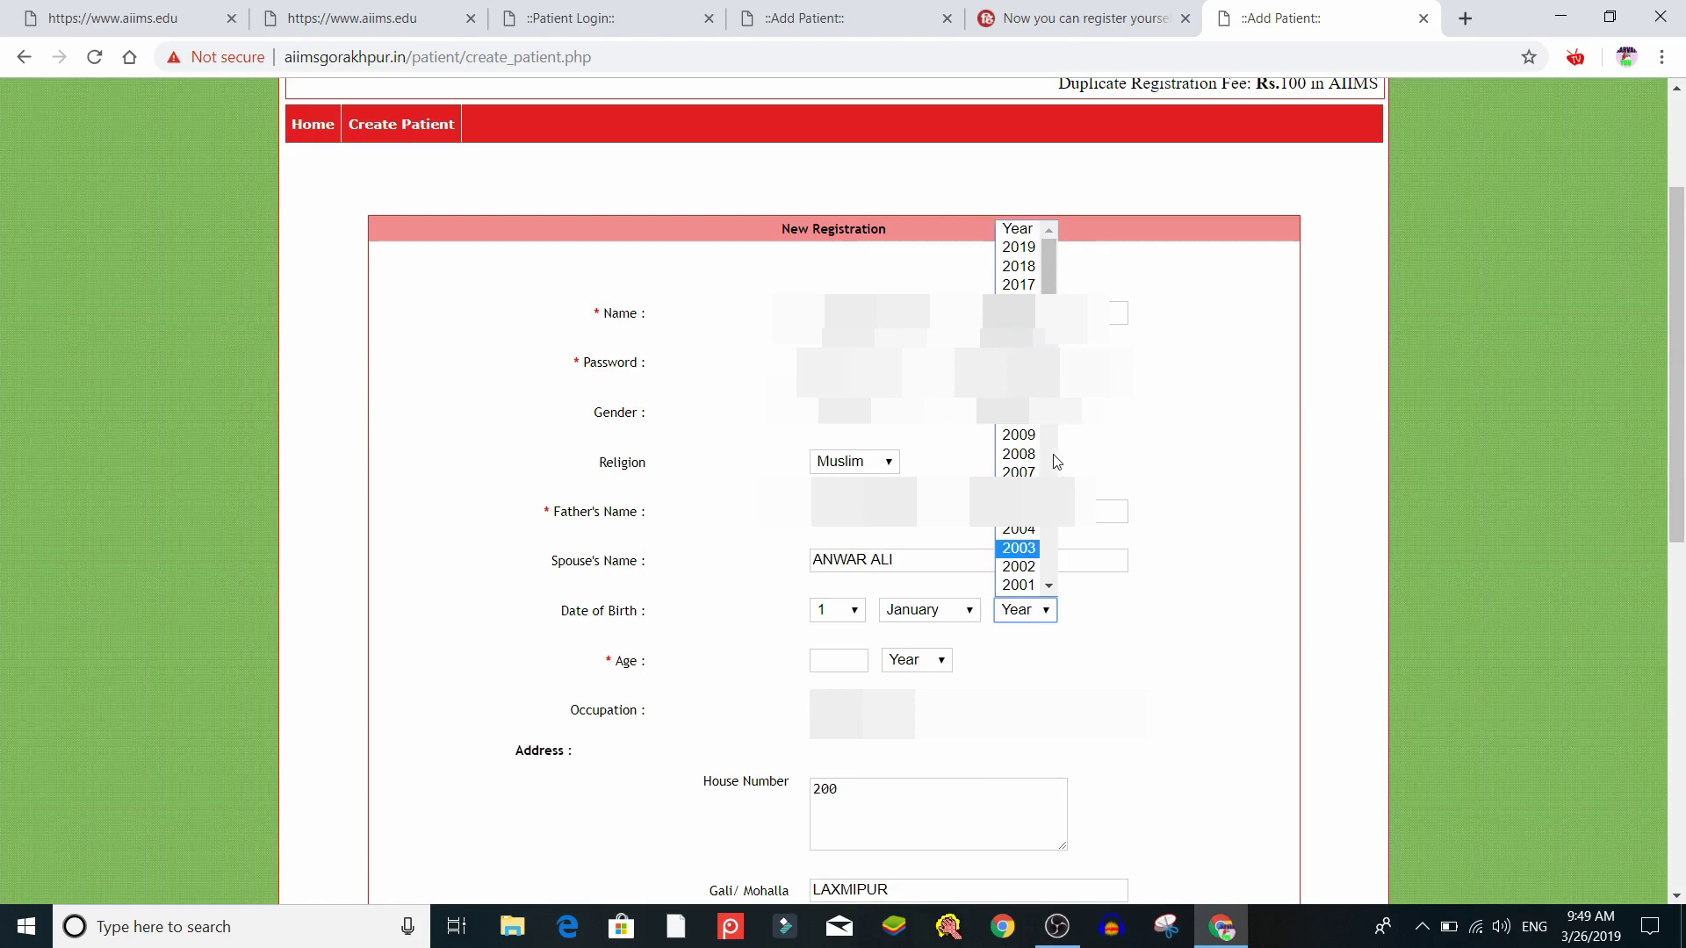
{"action": "scroll", "coordinate": [1059, 458], "scroll_direction": "down", "scroll_amount": 7}
{"action": "scroll", "coordinate": [1057, 470], "scroll_direction": "down", "scroll_amount": 4}
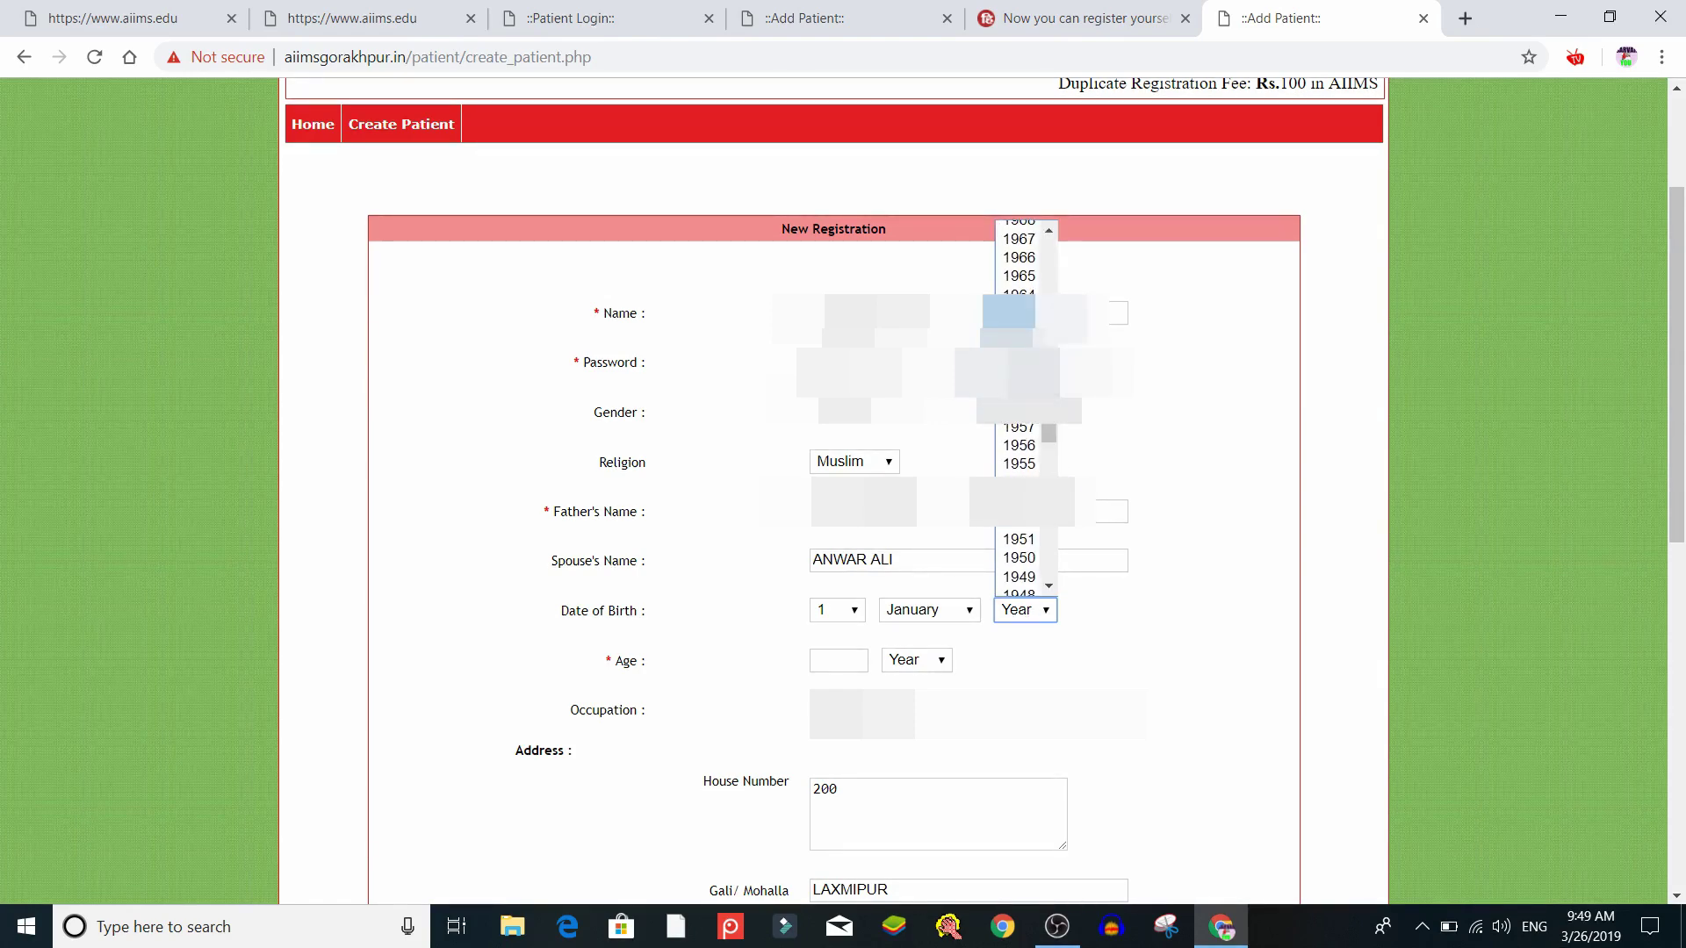
{"action": "left_click", "coordinate": [1050, 229]}
{"action": "left_click", "coordinate": [1051, 229]}
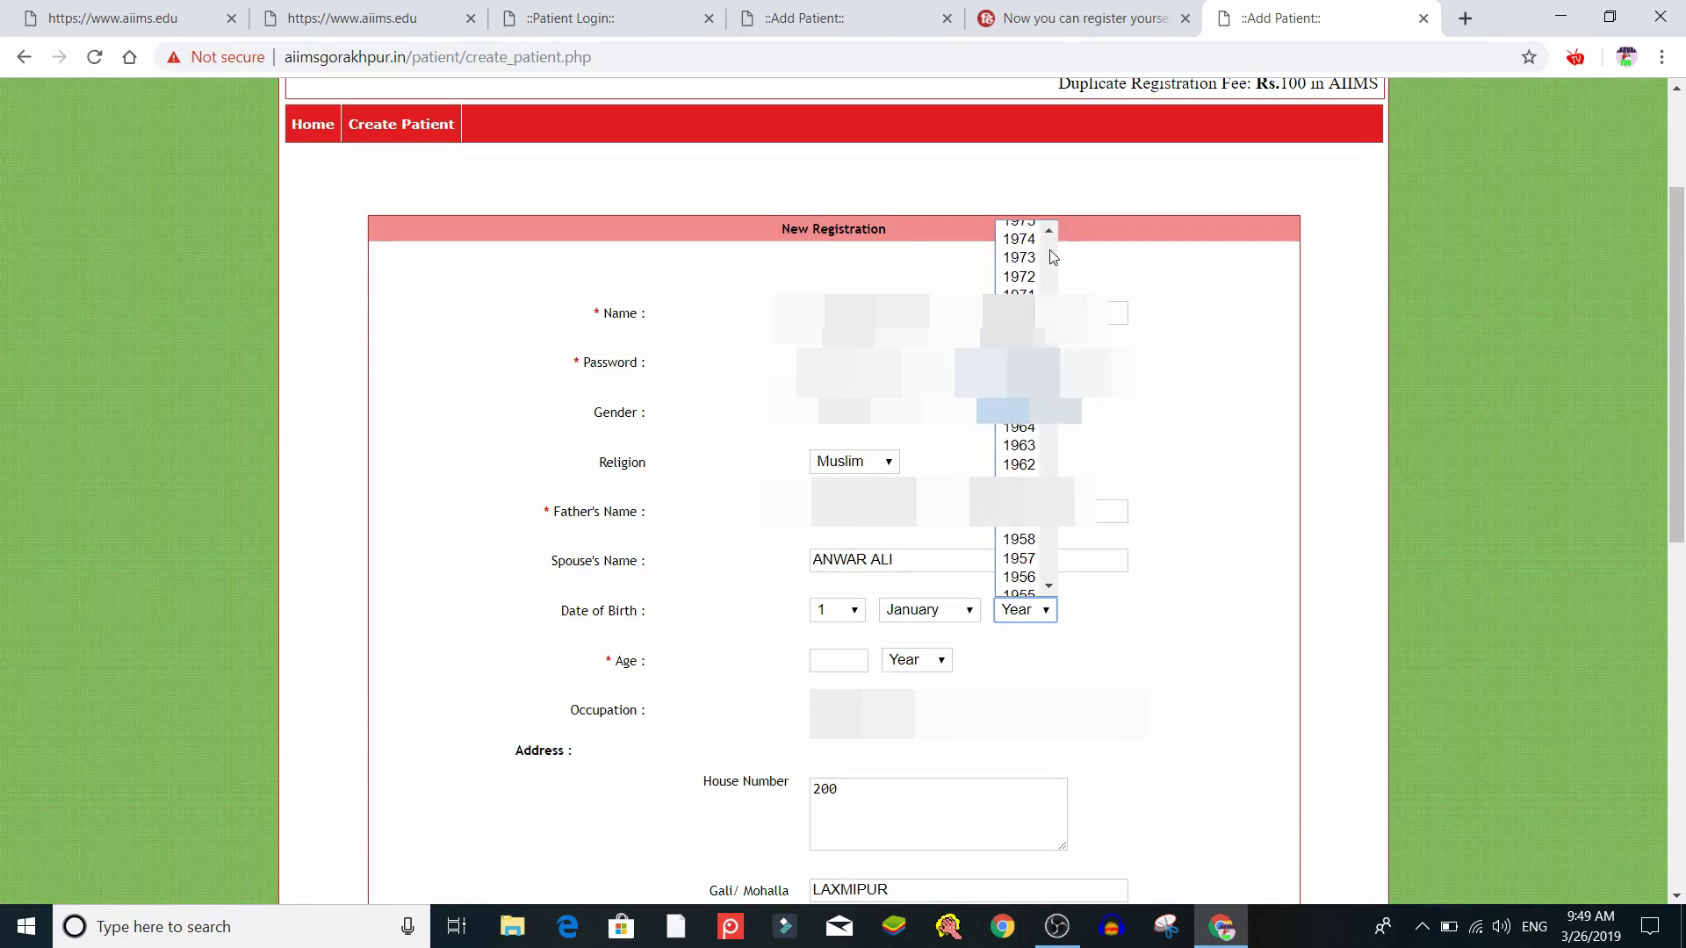
{"action": "left_click", "coordinate": [1019, 333]}
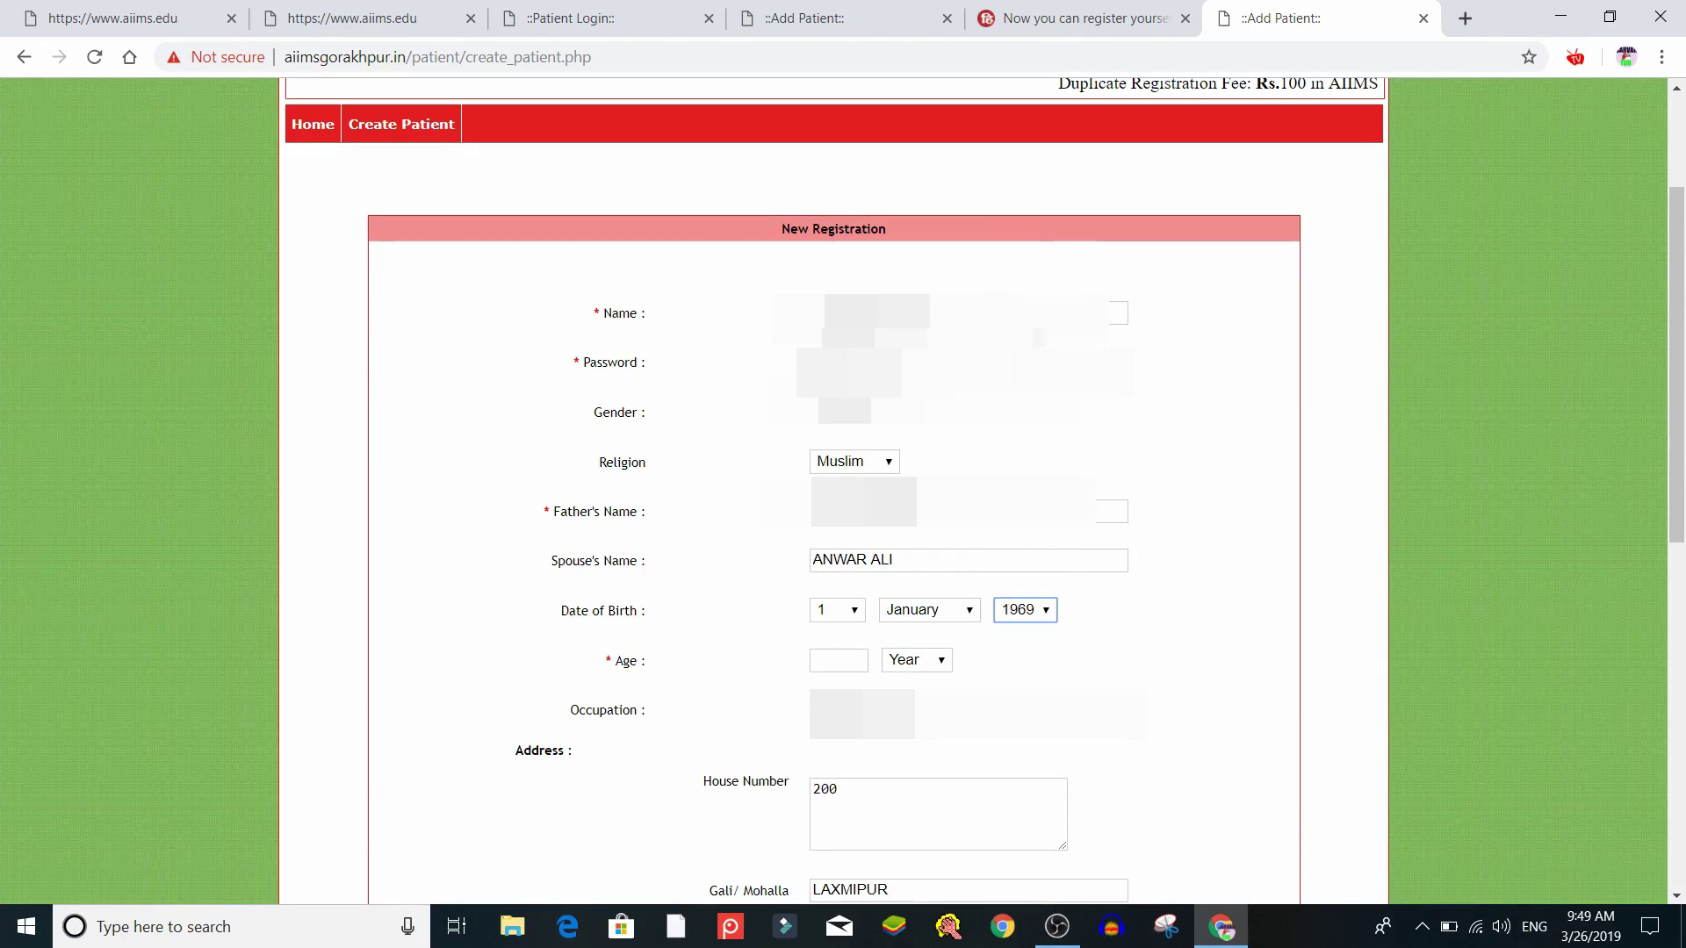
{"action": "left_click", "coordinate": [1113, 612]}
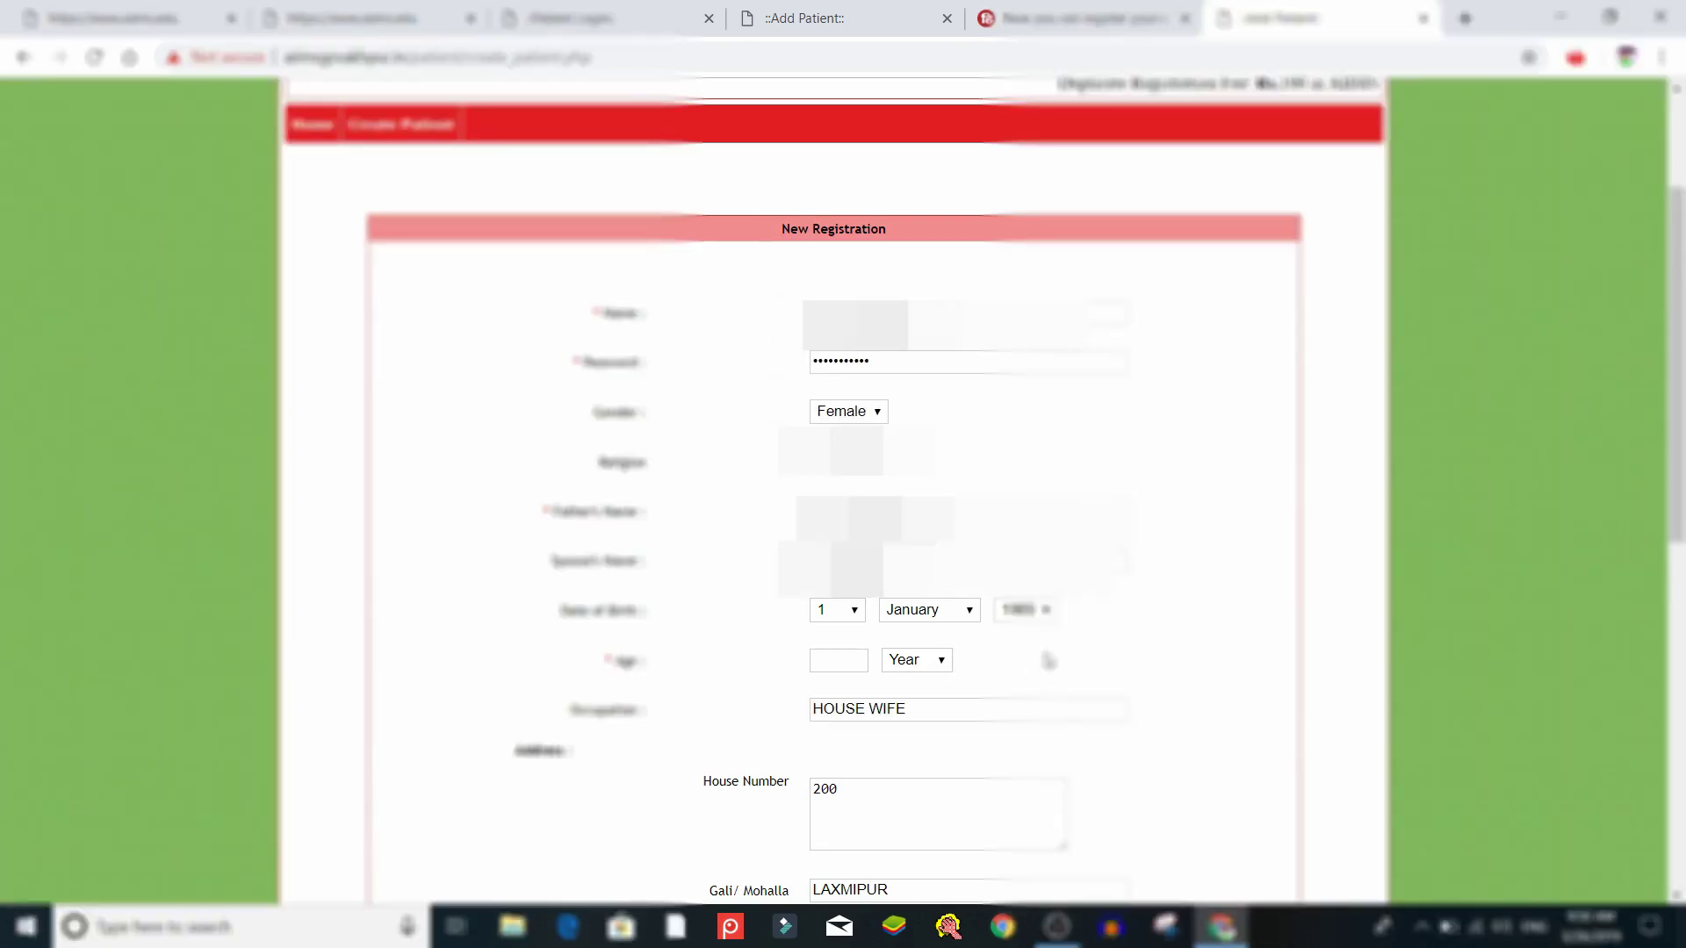
Enter age 50 with the age unit kept as Year
{"action": "left_click", "coordinate": [831, 664]}
{"action": "type", "text": "50"}
{"action": "left_click", "coordinate": [929, 671]}
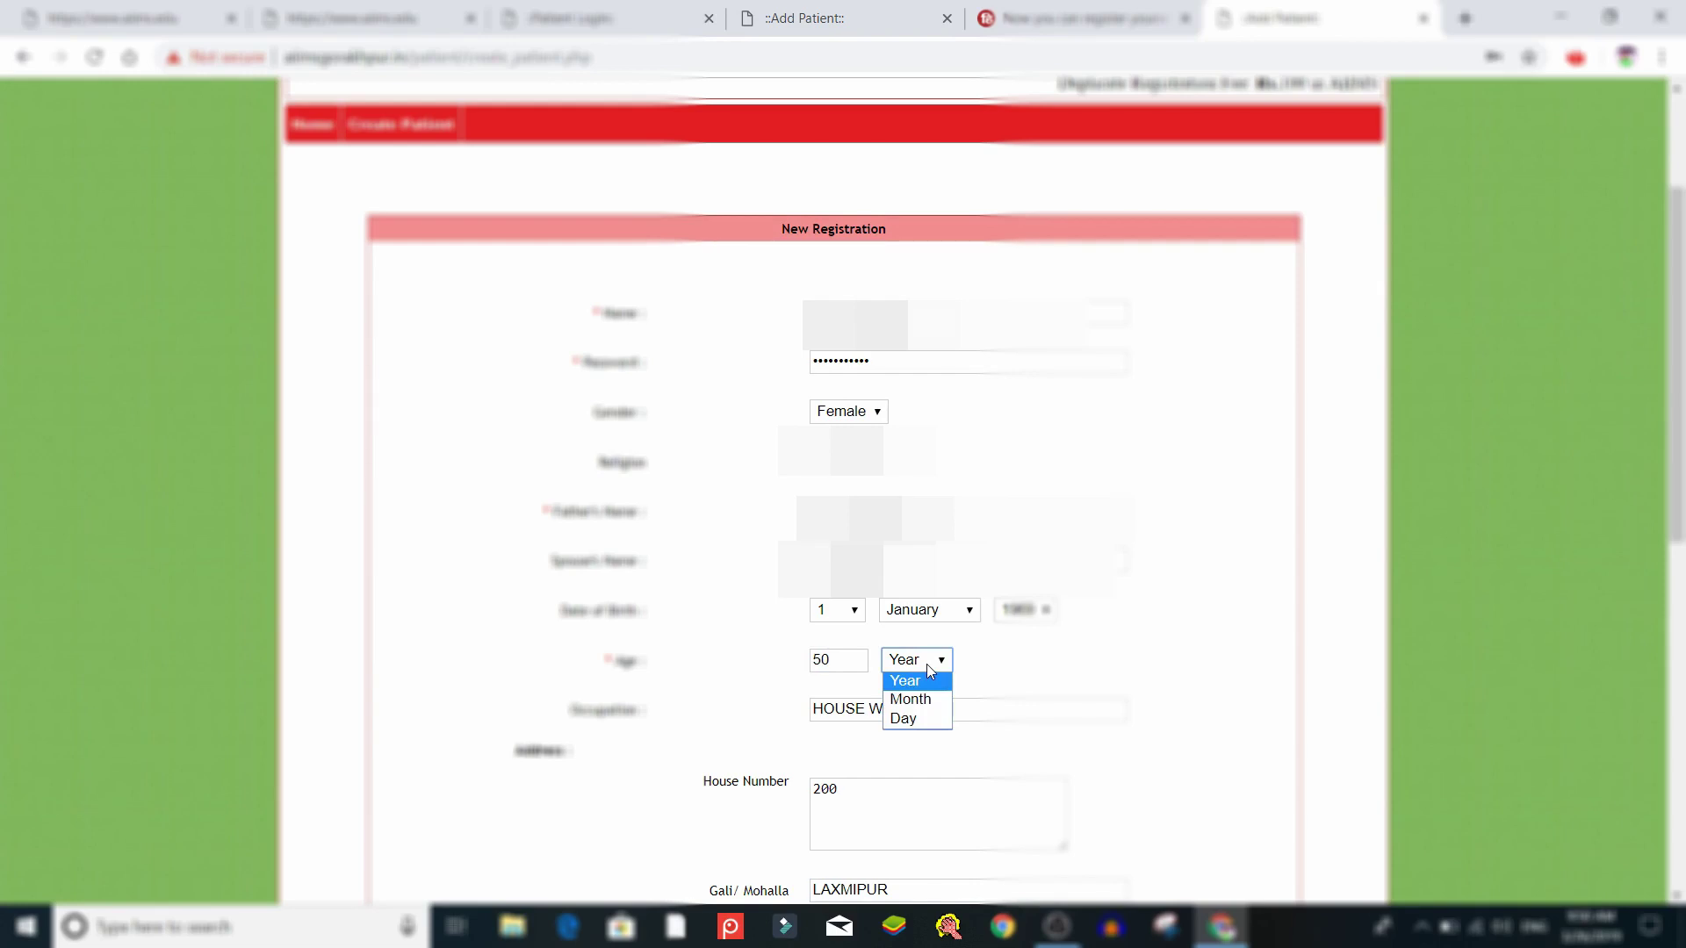
{"action": "left_click", "coordinate": [928, 668]}
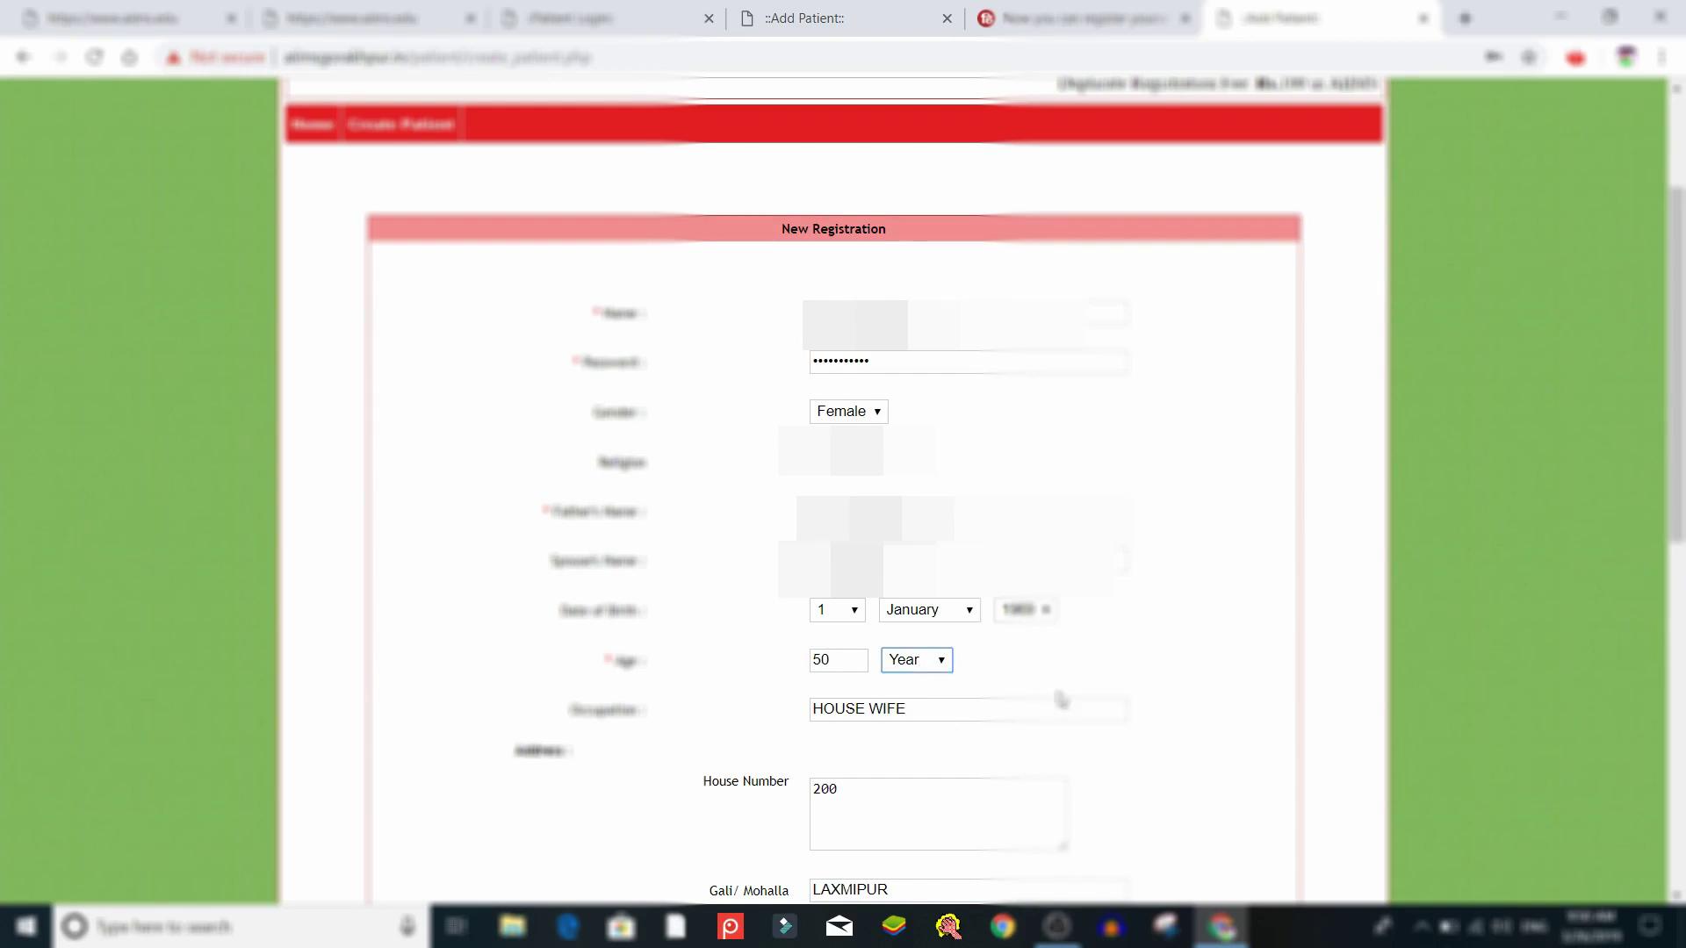
{"action": "left_click", "coordinate": [1182, 678]}
Scroll to the bottom of the New Registration form and submit it
{"action": "left_click_drag", "start_coordinate": [1676, 436], "coordinate": [1666, 630]}
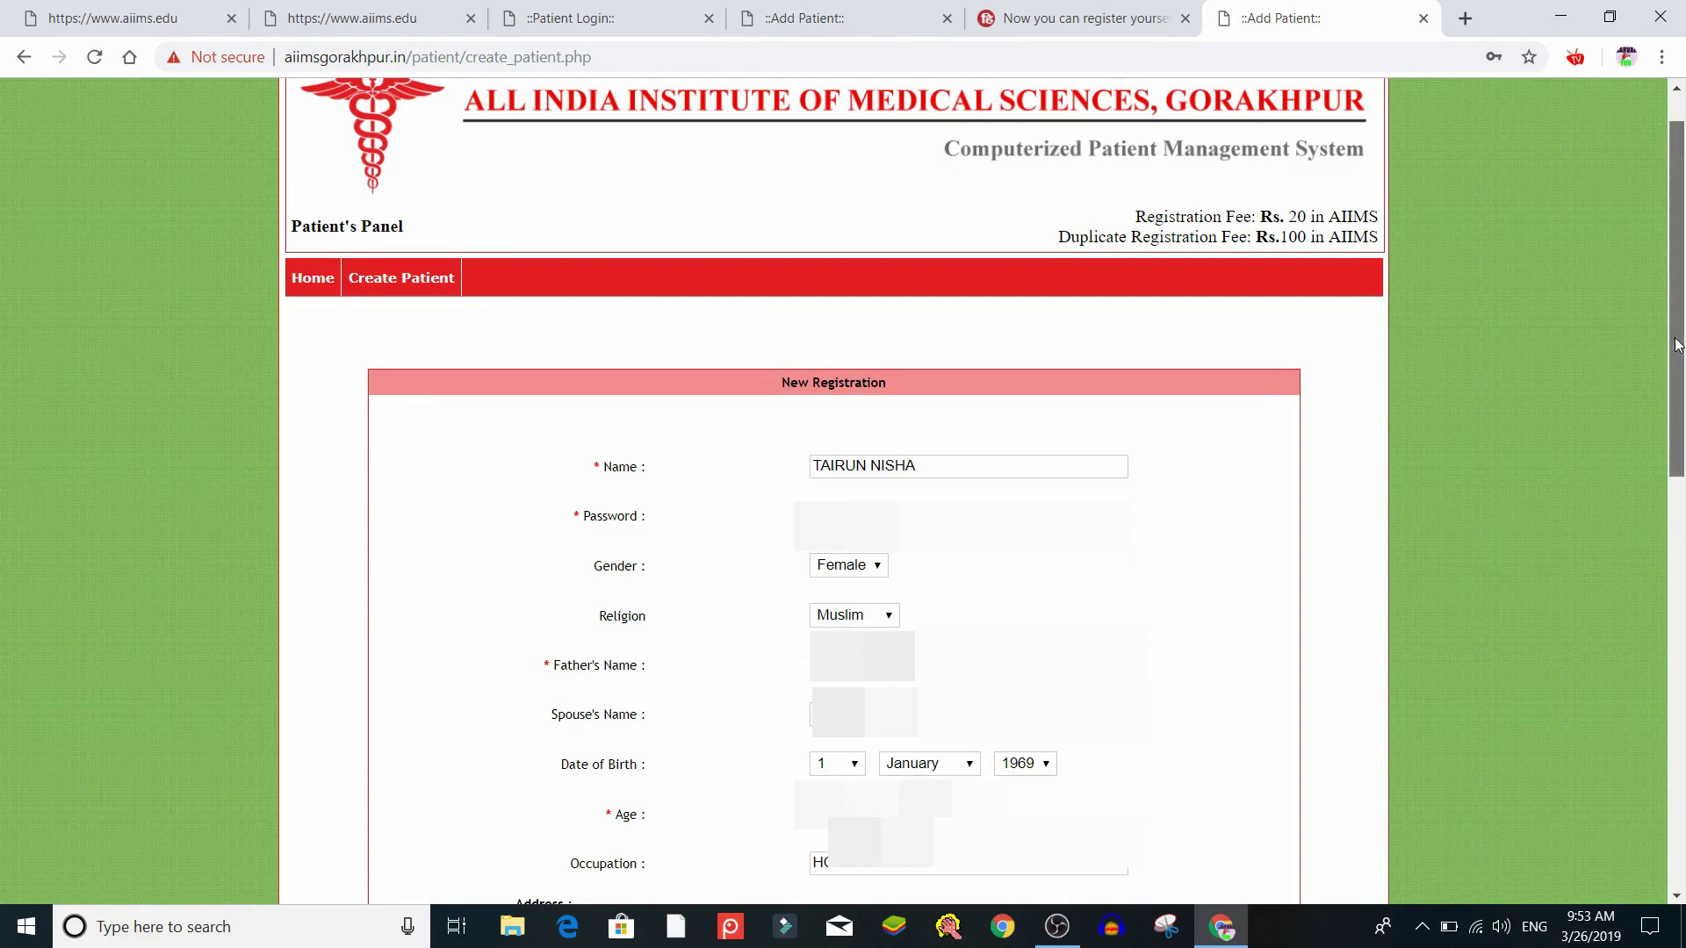
{"action": "left_click_drag", "start_coordinate": [1676, 345], "coordinate": [1684, 755]}
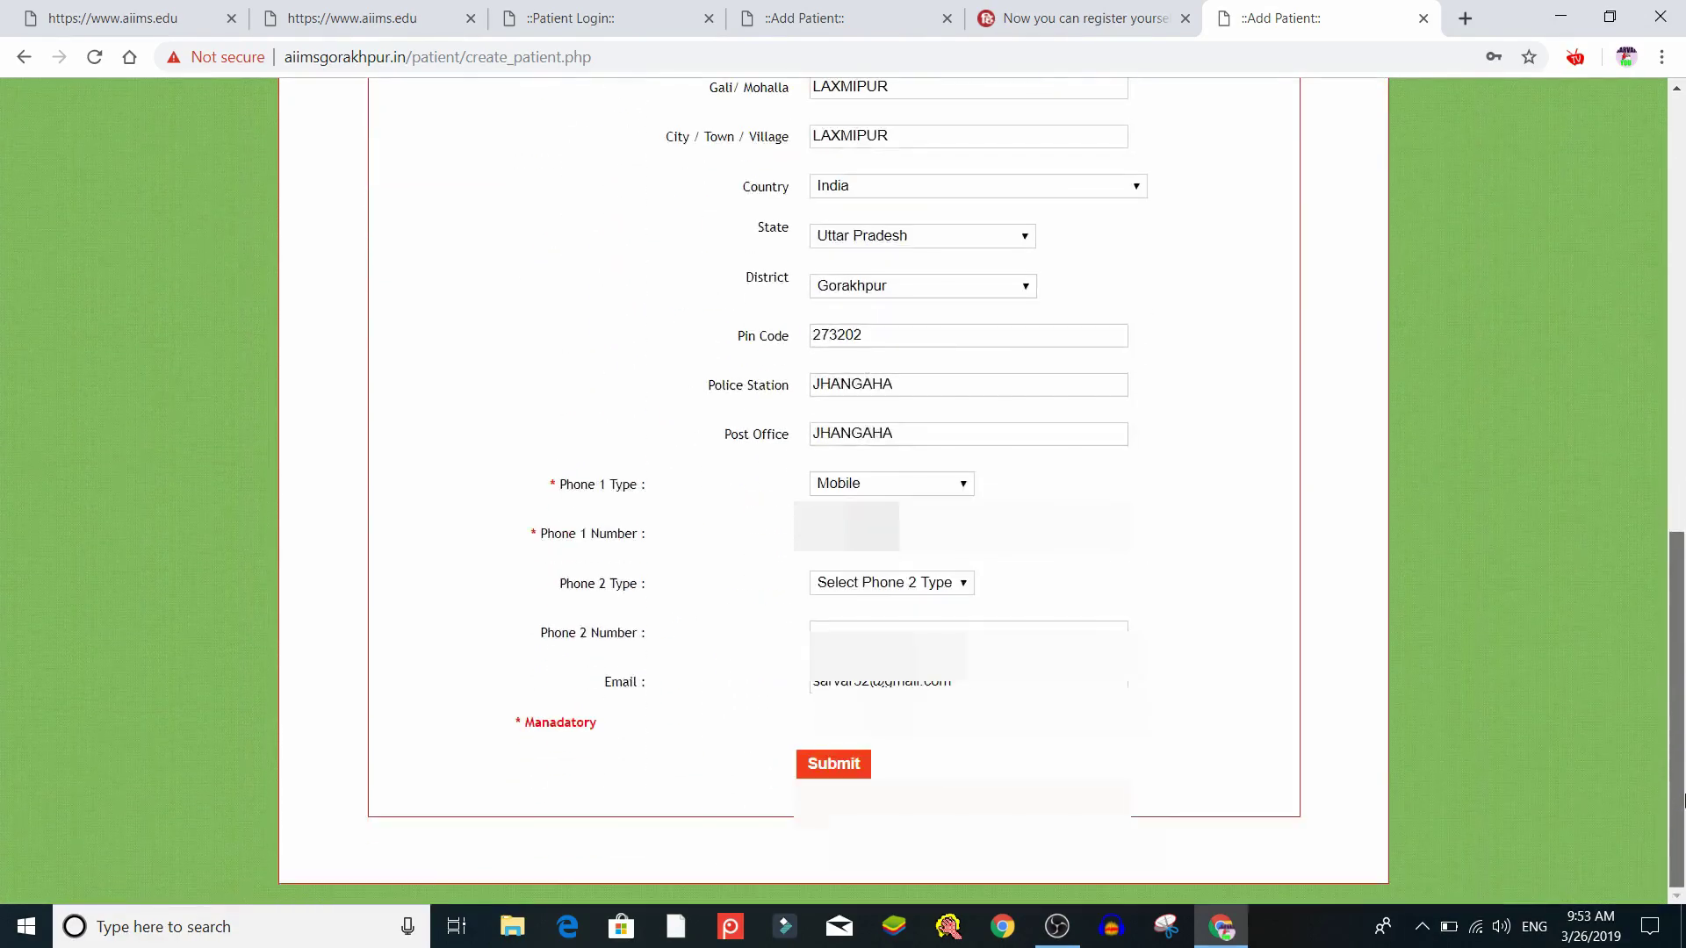
{"action": "left_click", "coordinate": [833, 774]}
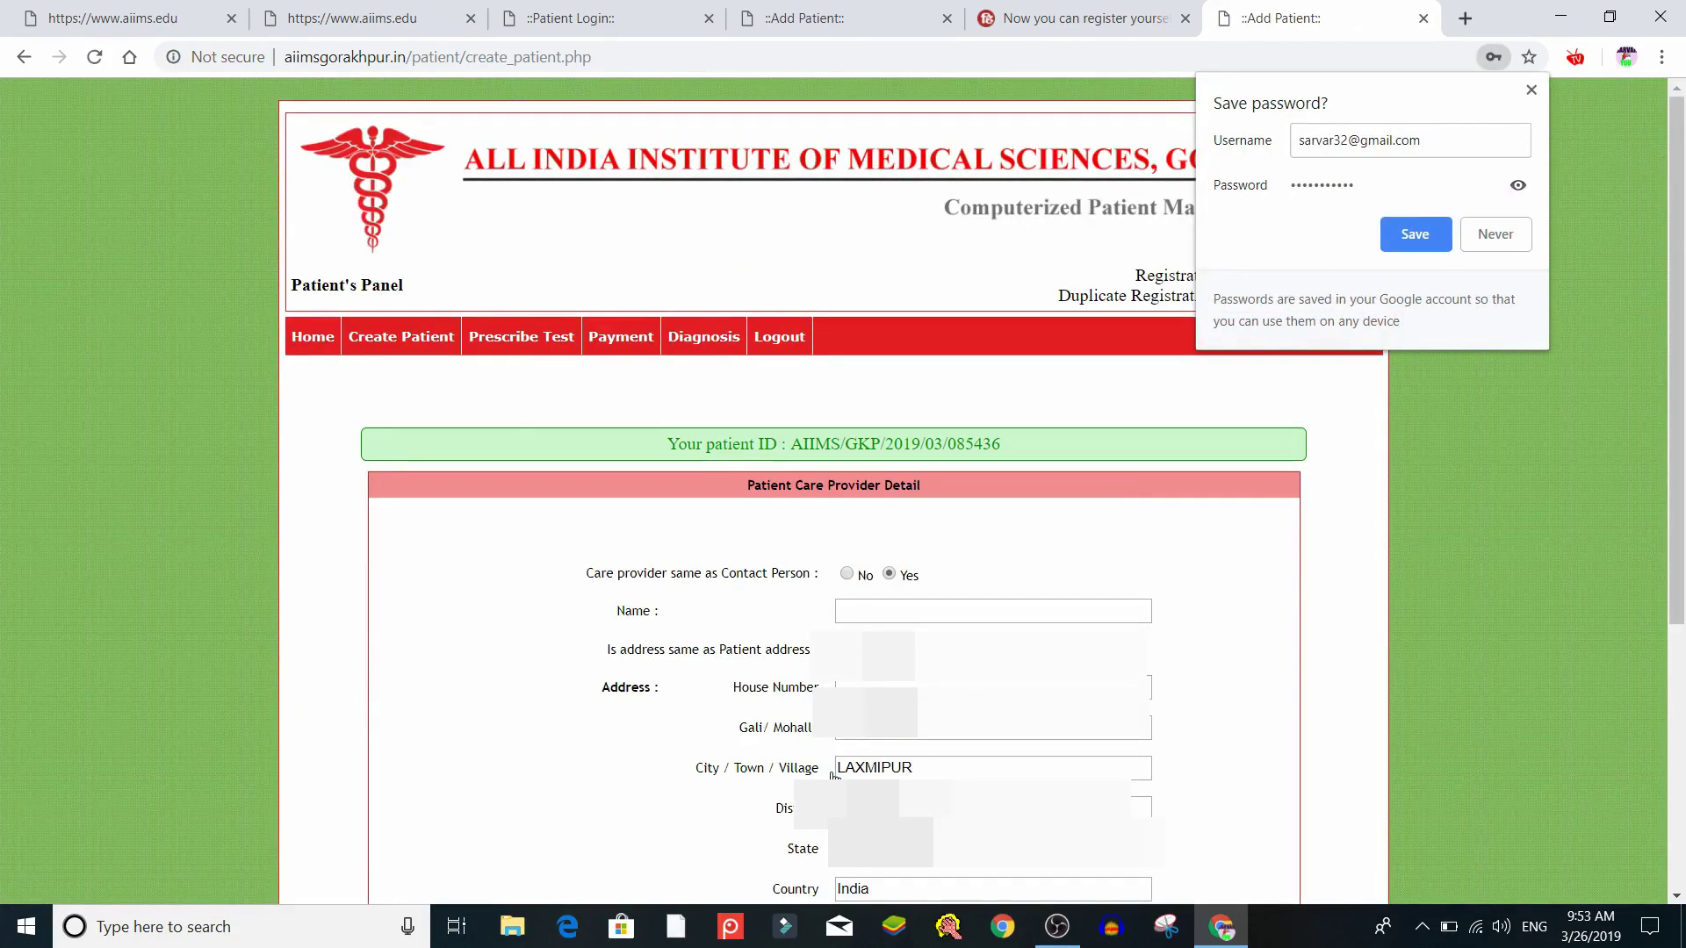
Close Chrome's Save password popup and select the generated patient ID in the green banner
{"action": "left_click", "coordinate": [1531, 91]}
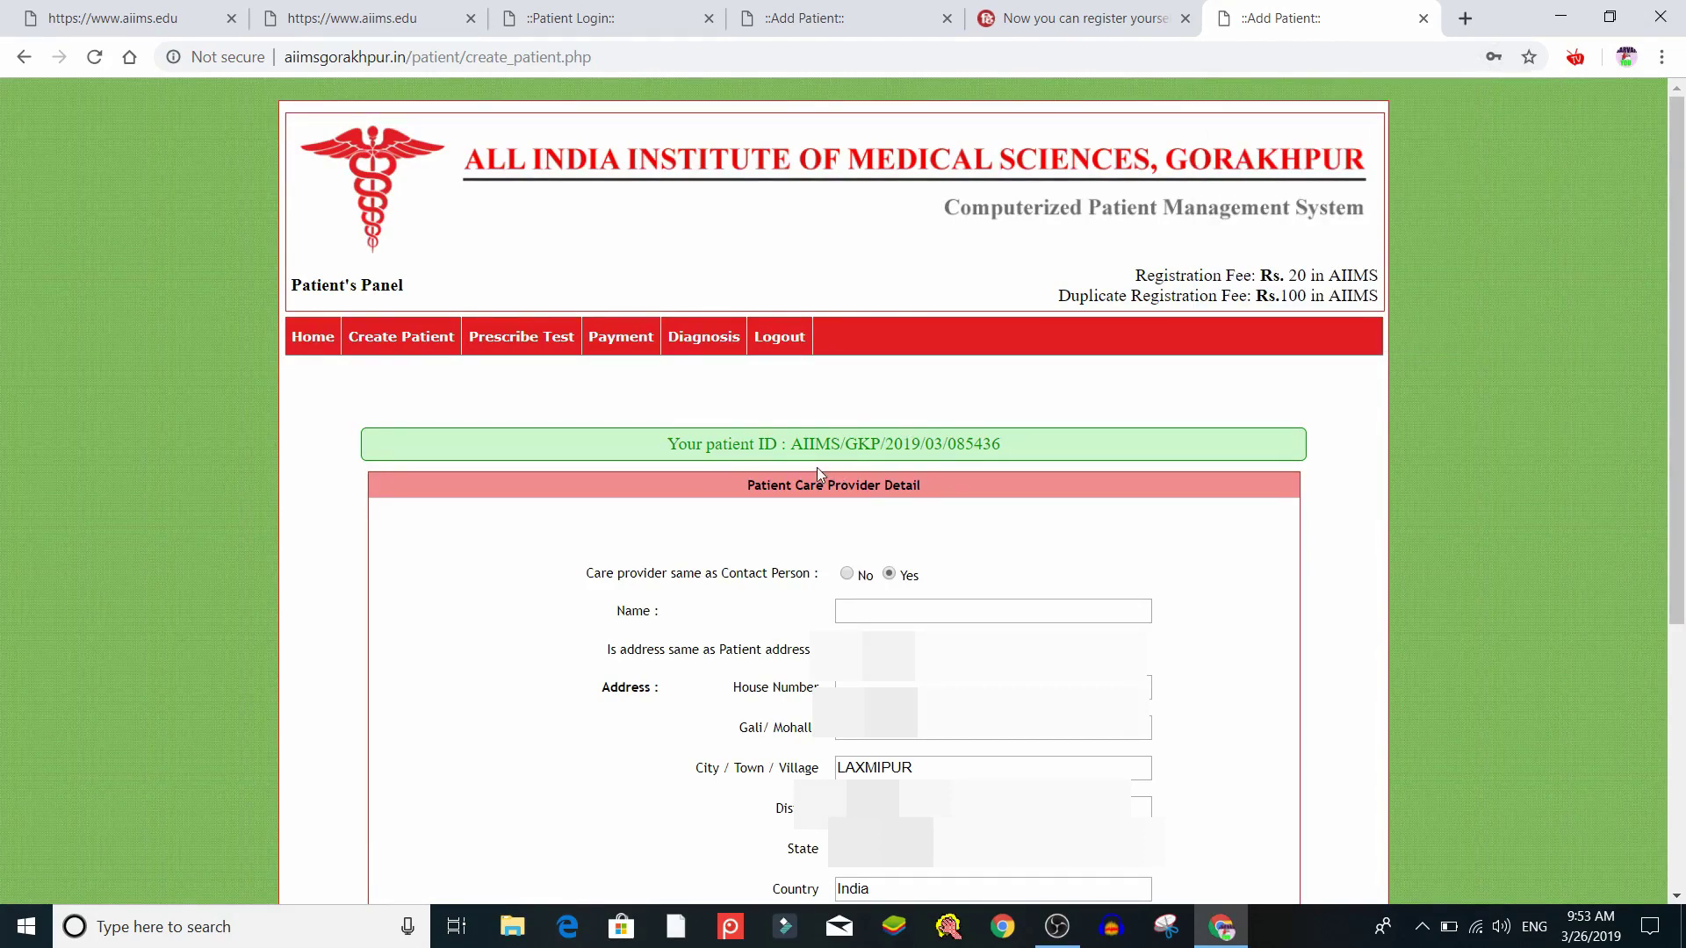
{"action": "left_click_drag", "start_coordinate": [796, 448], "coordinate": [1004, 434]}
{"action": "left_click", "coordinate": [788, 420]}
{"action": "left_click_drag", "start_coordinate": [669, 444], "coordinate": [990, 445]}
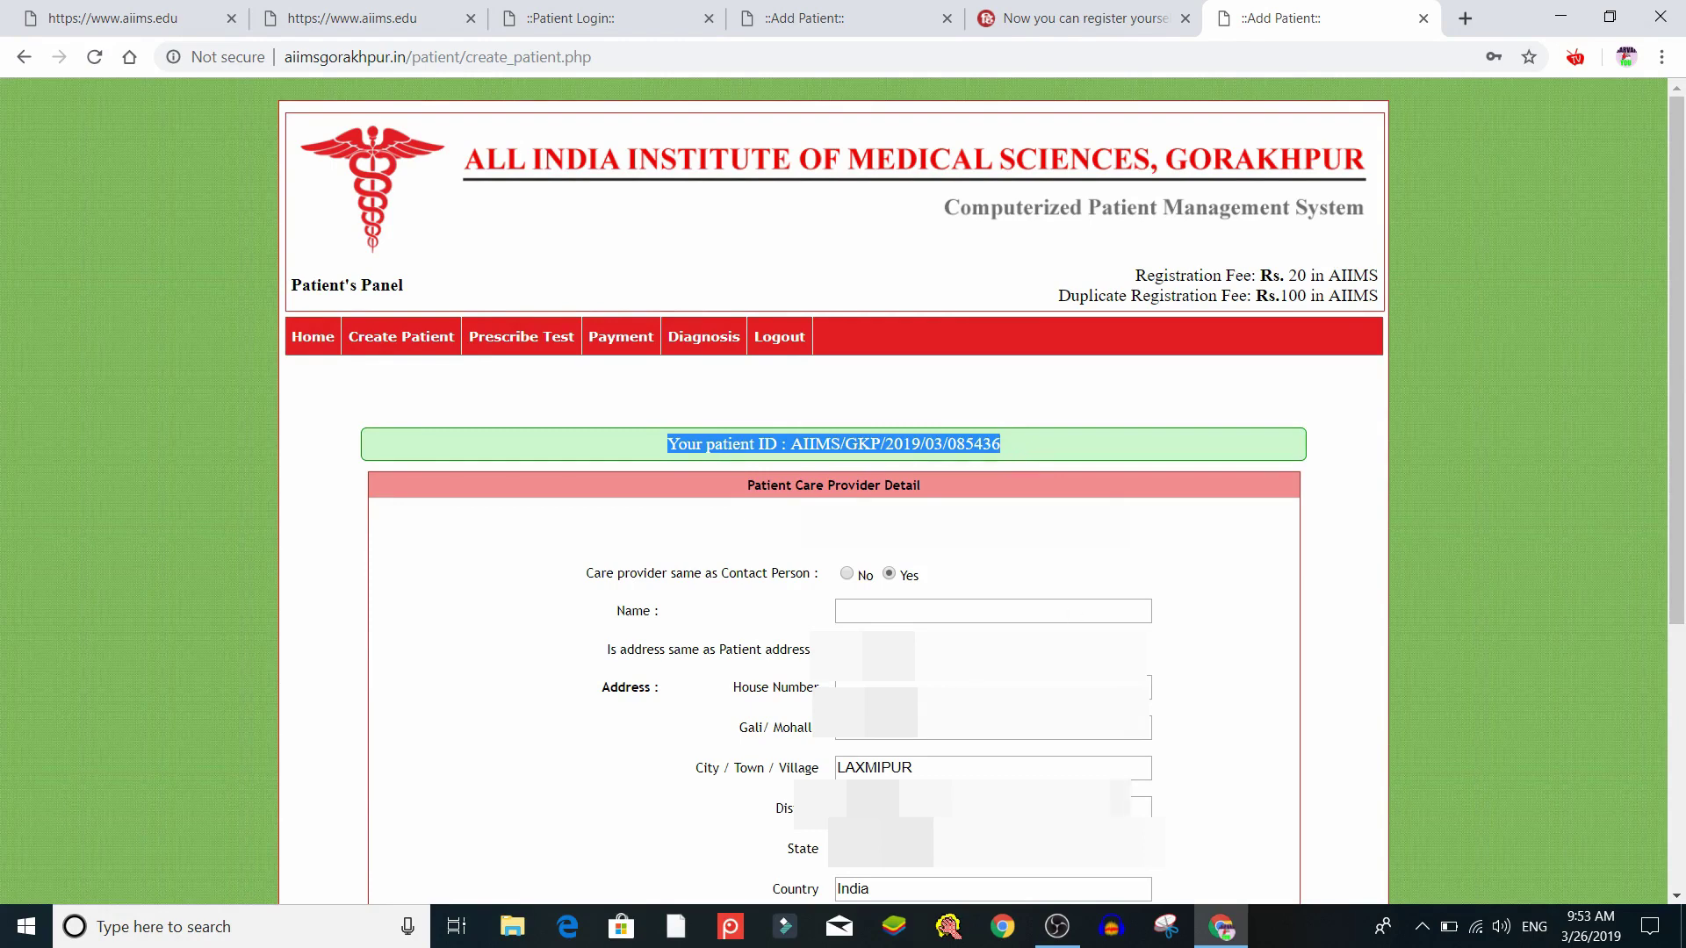
{"action": "left_click", "coordinate": [677, 929]}
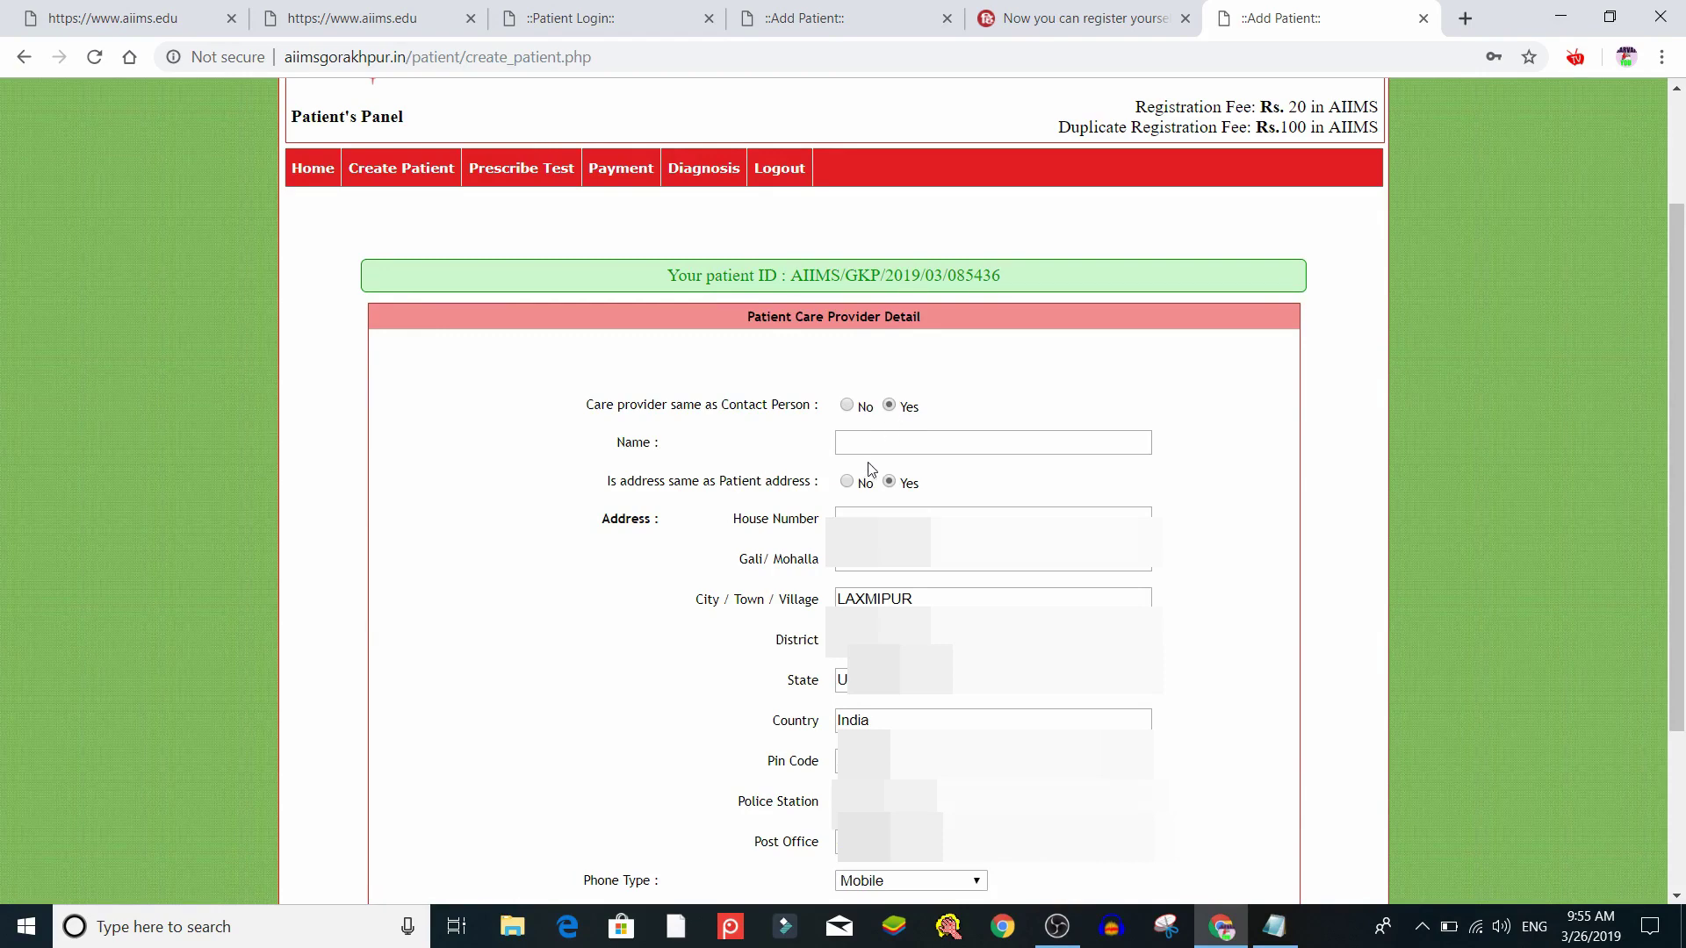
Enter the care provider's name and submit the care provider details
{"action": "left_click", "coordinate": [871, 448]}
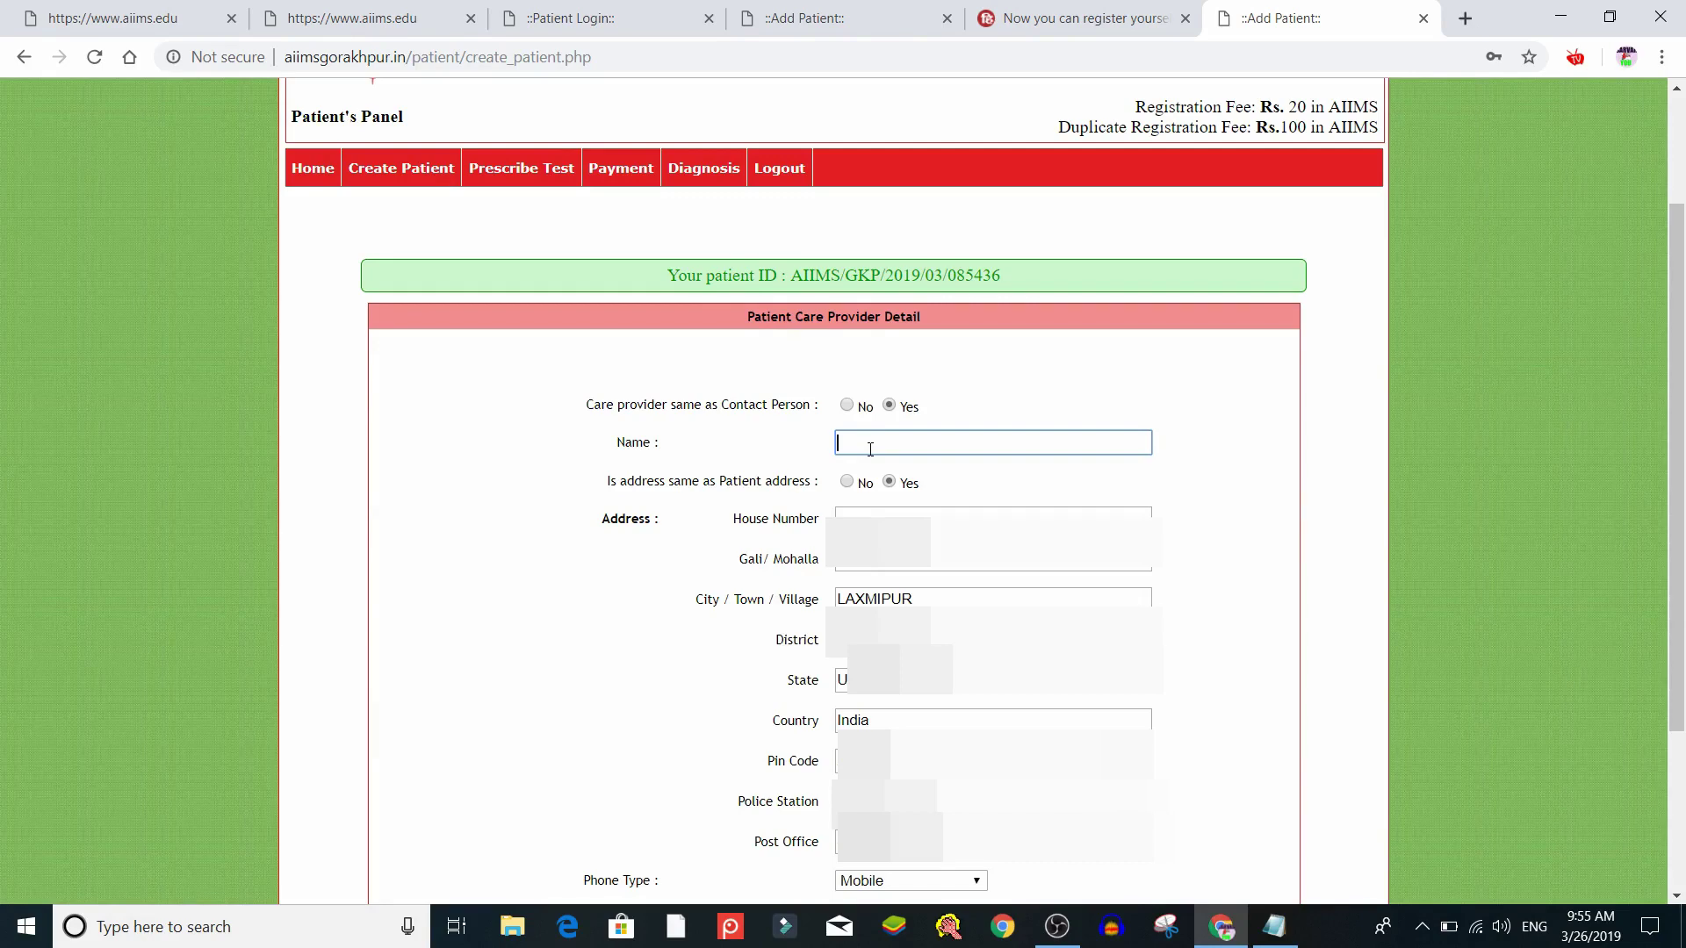
{"action": "left_click", "coordinate": [1025, 494]}
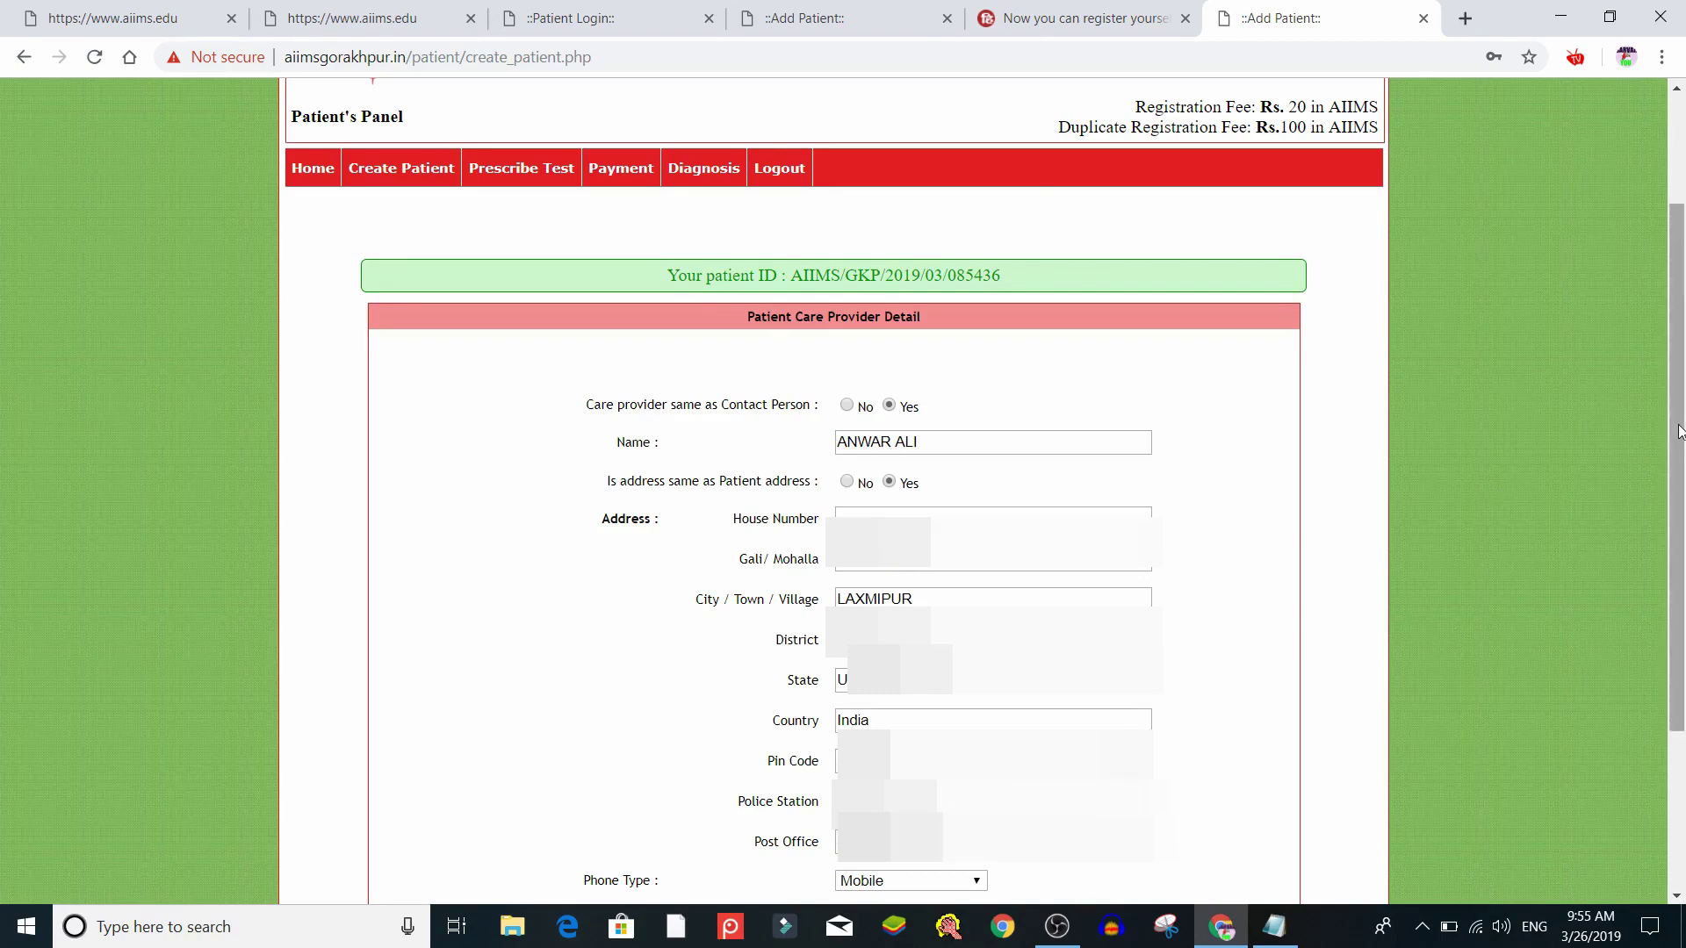
{"action": "scroll", "coordinate": [1682, 481], "scroll_direction": "down", "scroll_amount": 1}
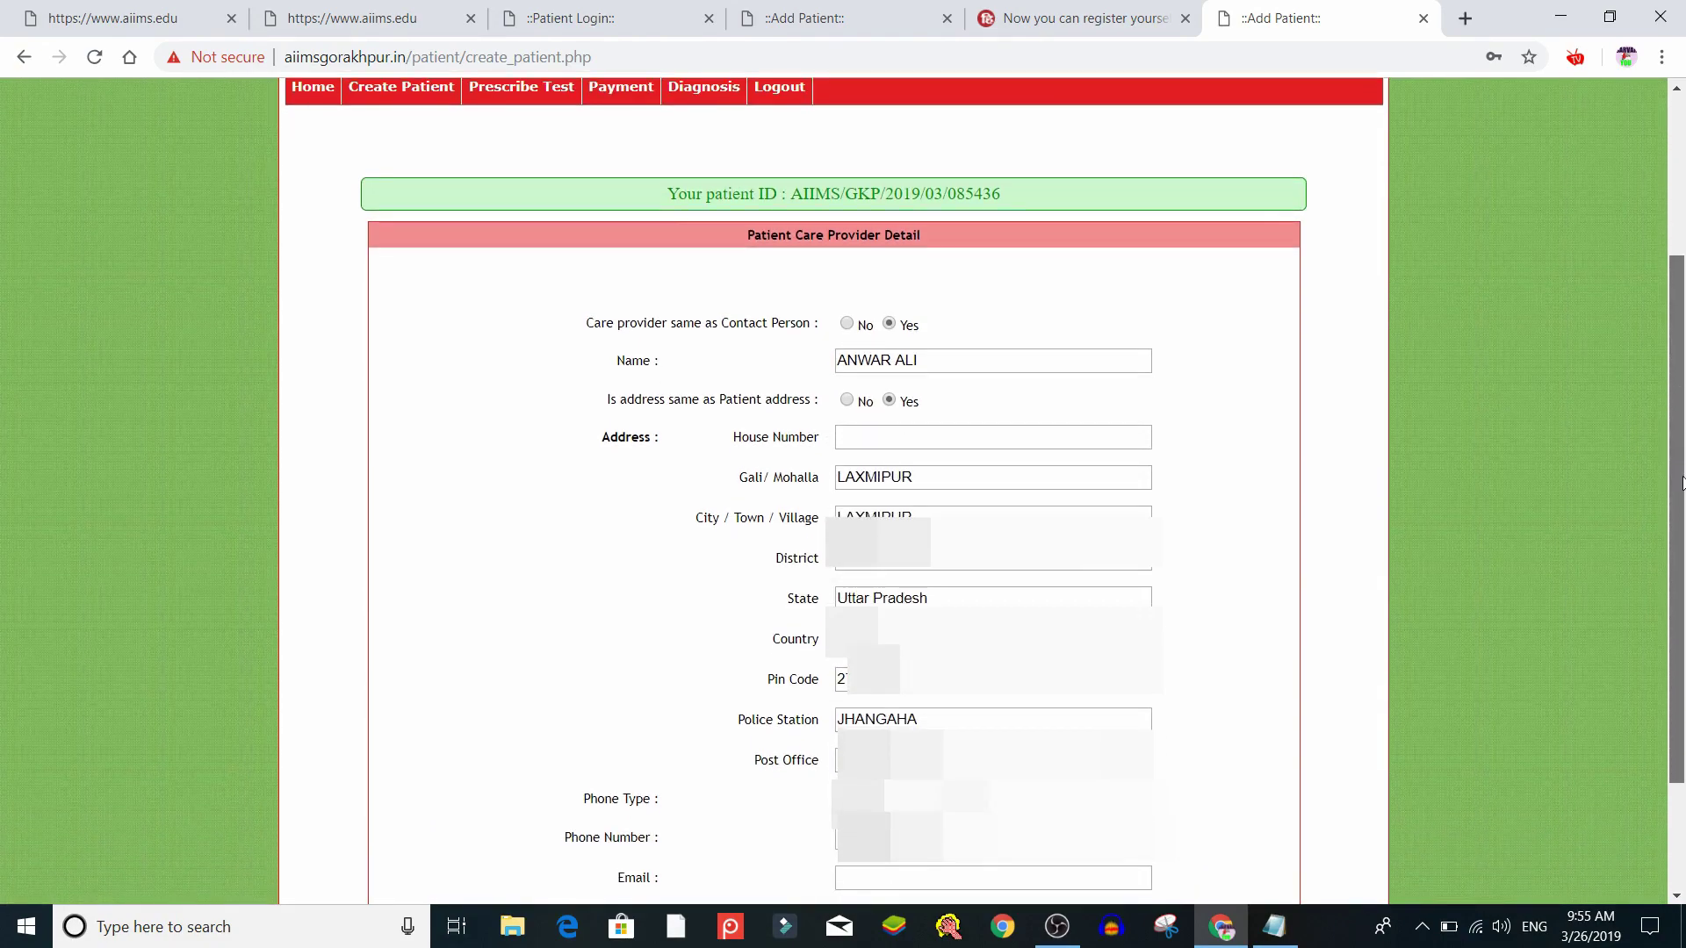
{"action": "left_click_drag", "start_coordinate": [1683, 481], "coordinate": [1683, 594]}
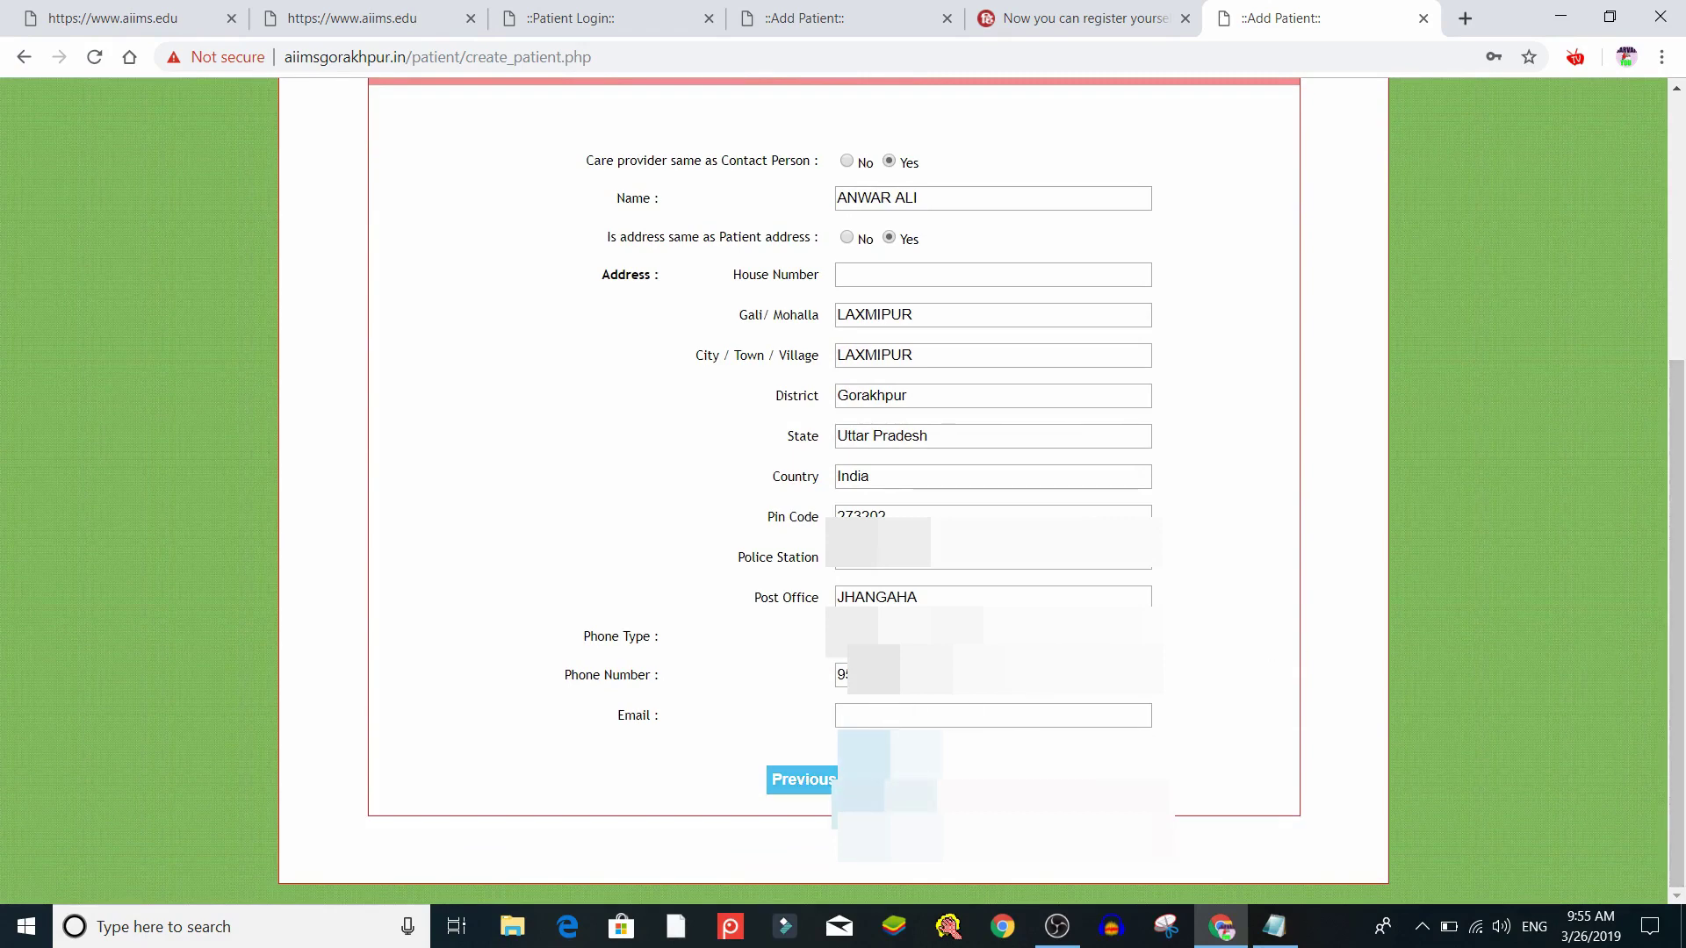
{"action": "key", "text": "Return"}
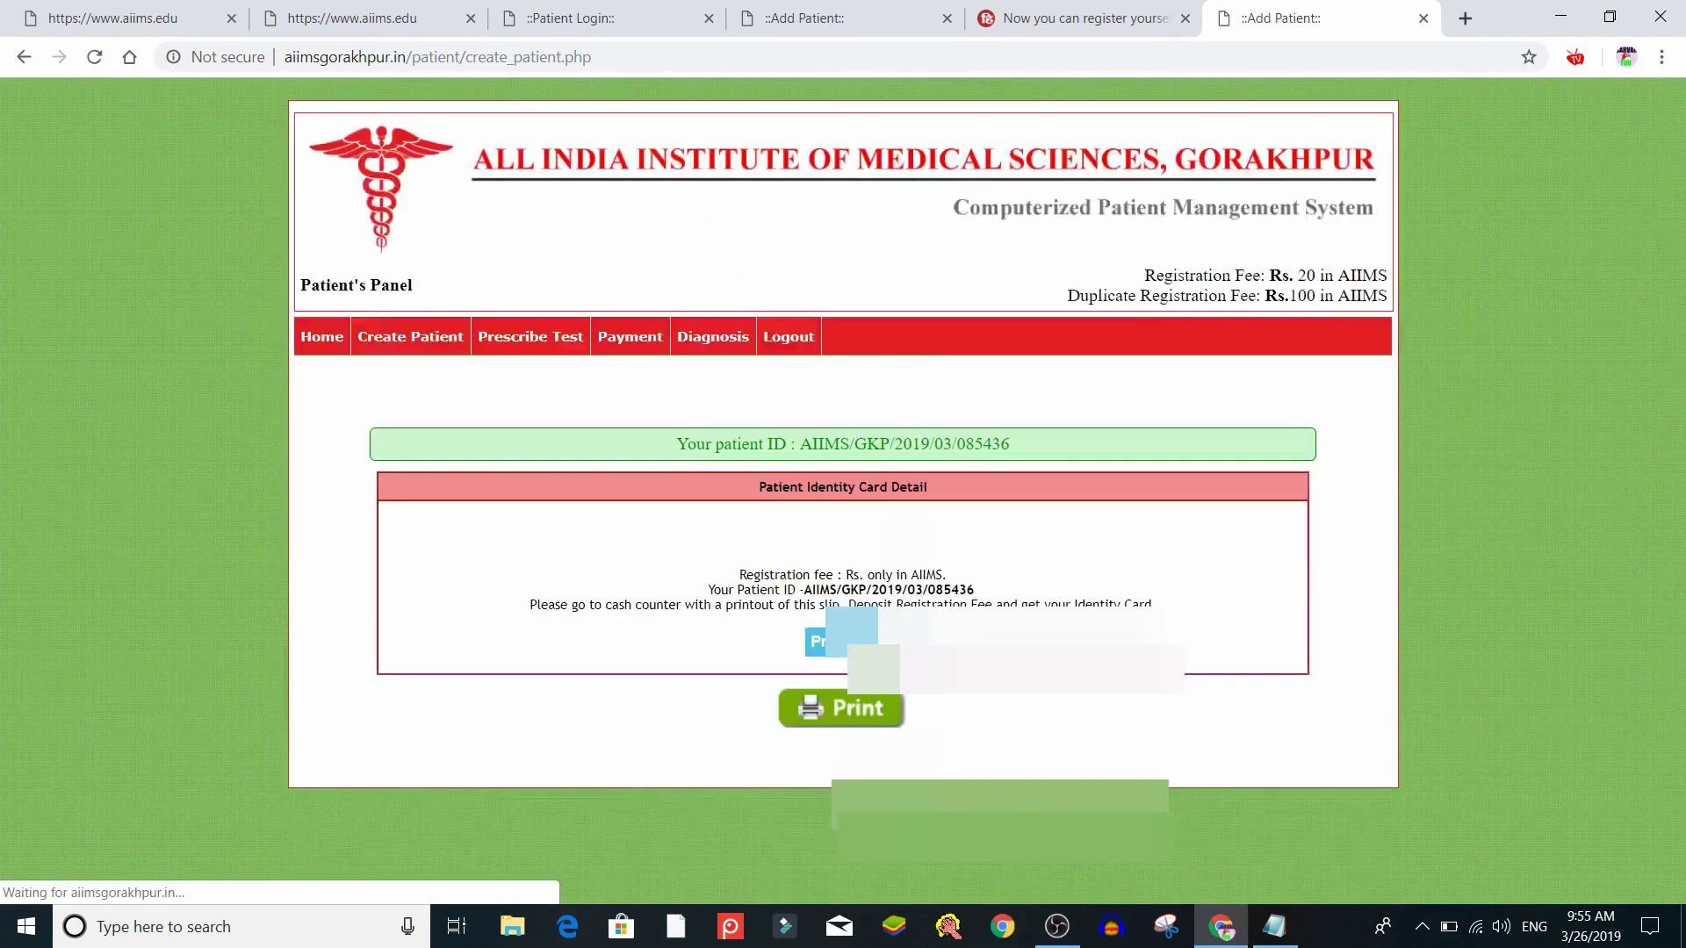